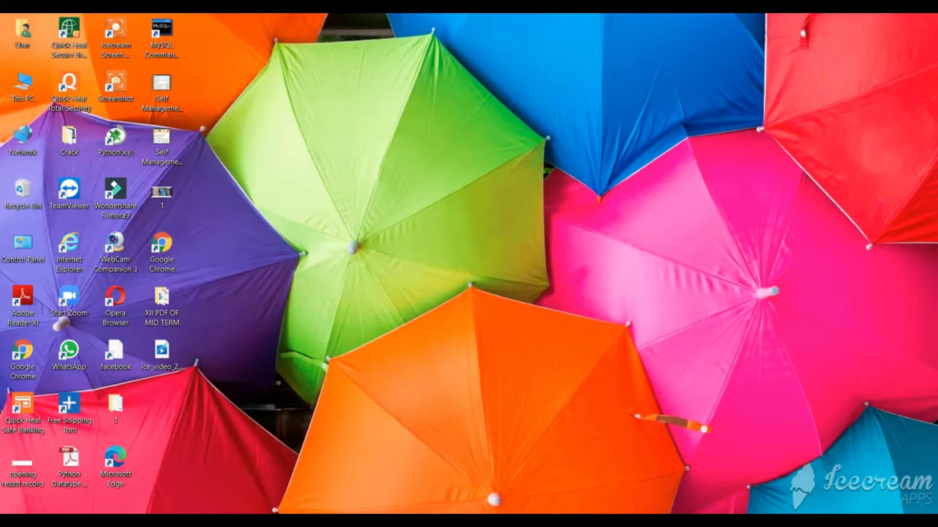
# - Launch Microsoft Office Access 2007 from the installed Microsoft Office programs
pyautogui.press('super')
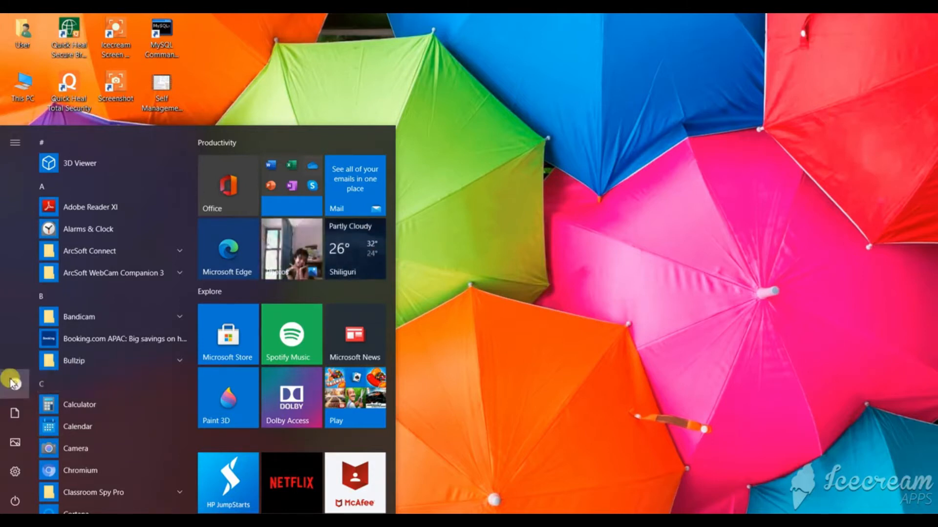
pyautogui.moveTo(6, 383)
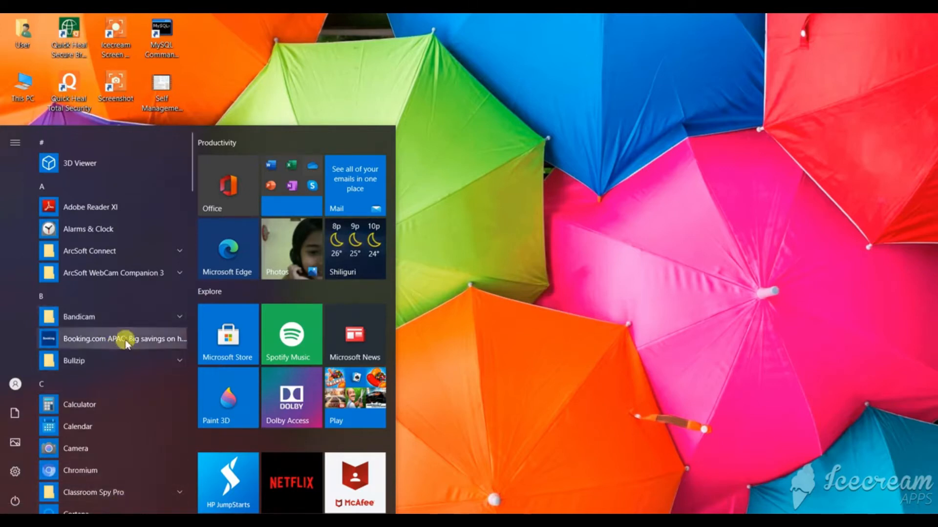
pyautogui.scroll(-10, 139, 352)
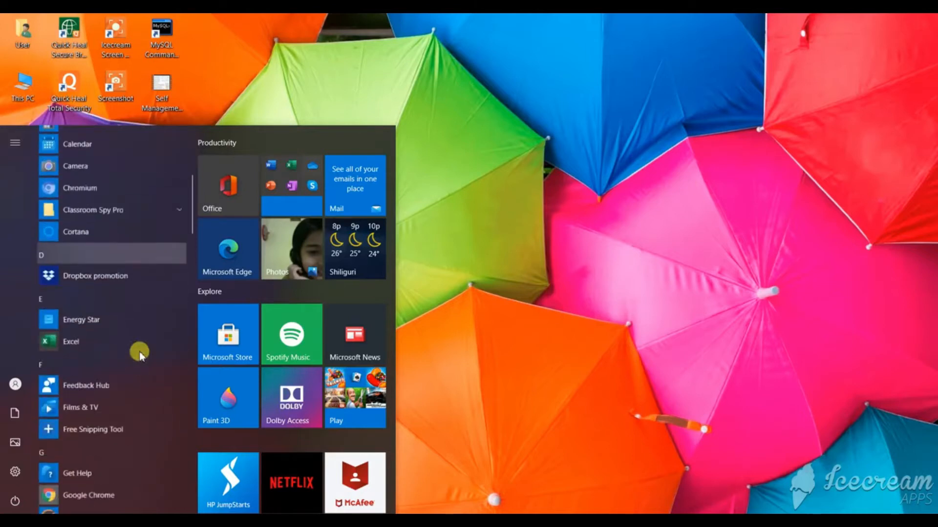
pyautogui.scroll(-2, 139, 353)
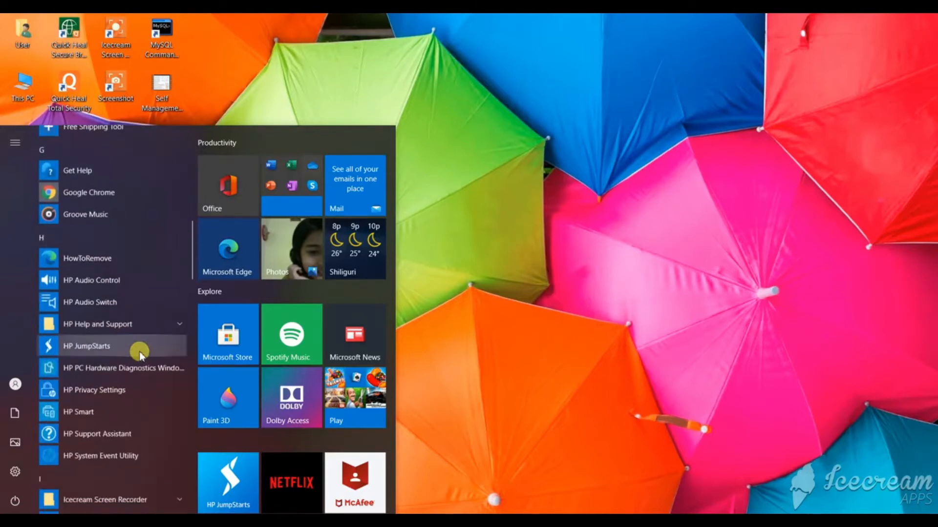
pyautogui.scroll(-4, 140, 353)
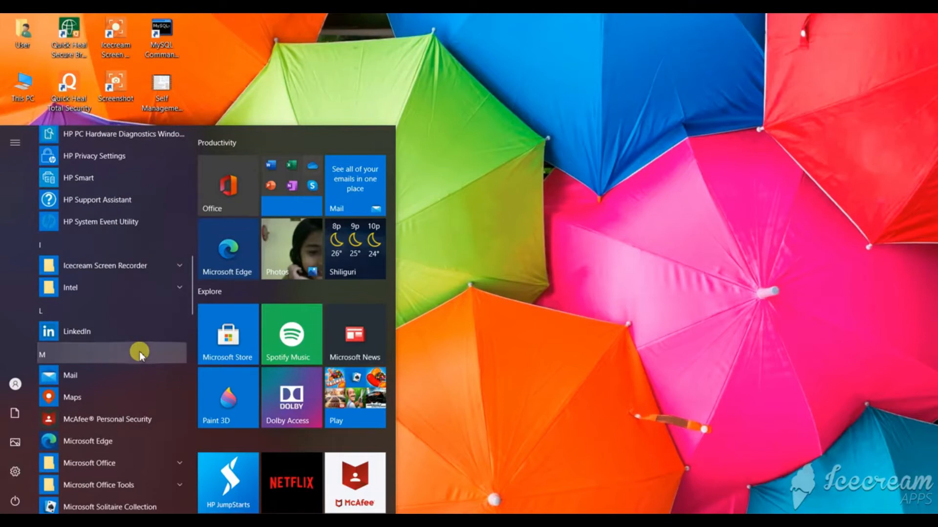
pyautogui.scroll(-3, 139, 352)
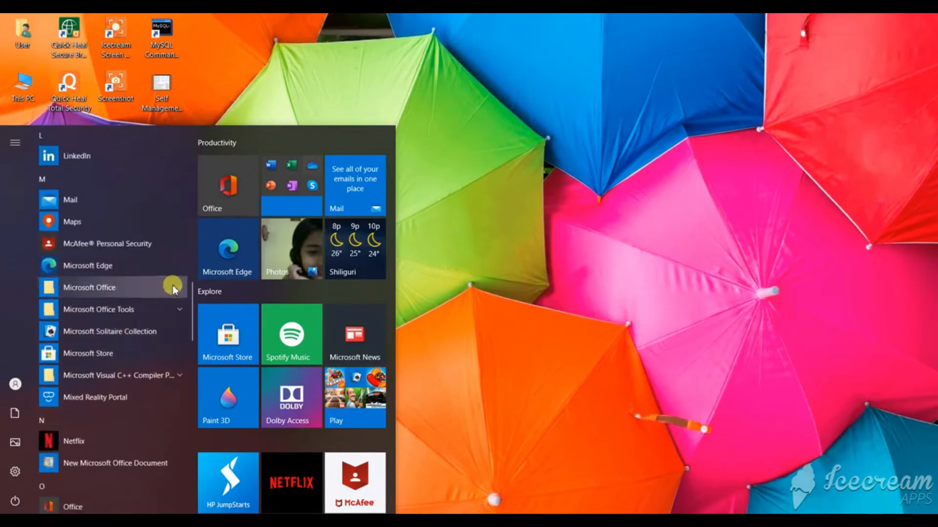
pyautogui.click(174, 286)
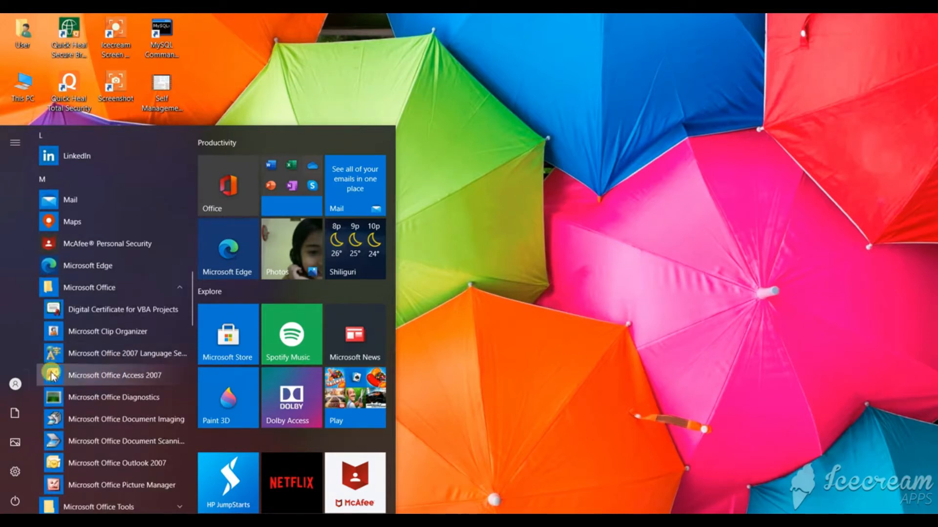
pyautogui.click(132, 377)
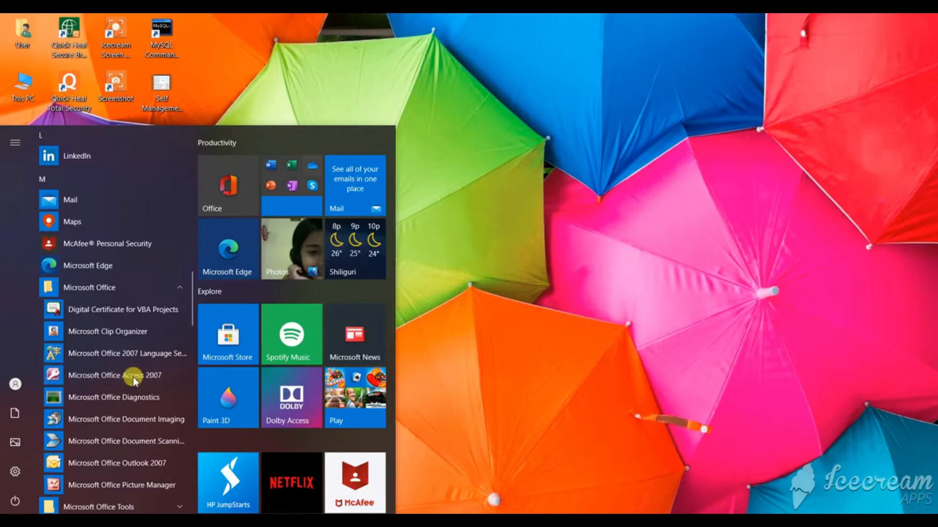
pyautogui.click(133, 377)
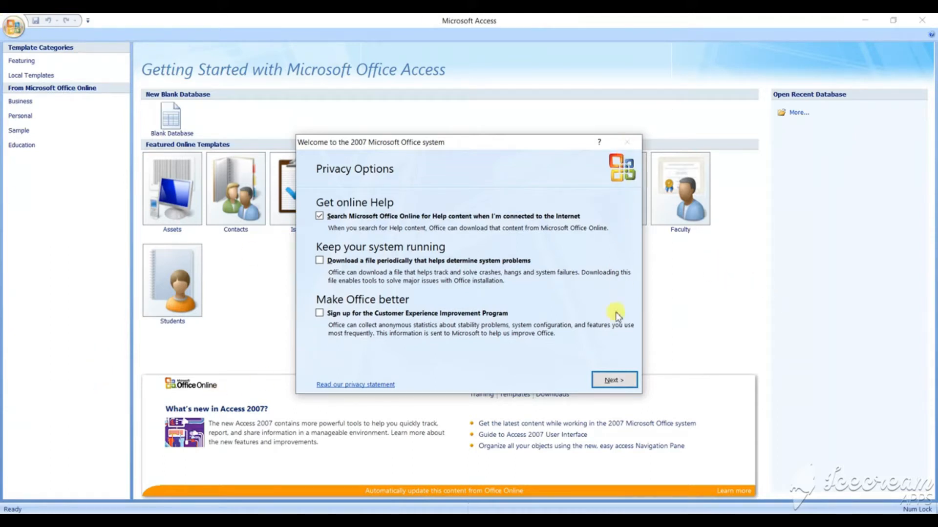
# - Complete the Office welcome wizard with the default privacy options and decline to use Microsoft Update
pyautogui.click(622, 387)
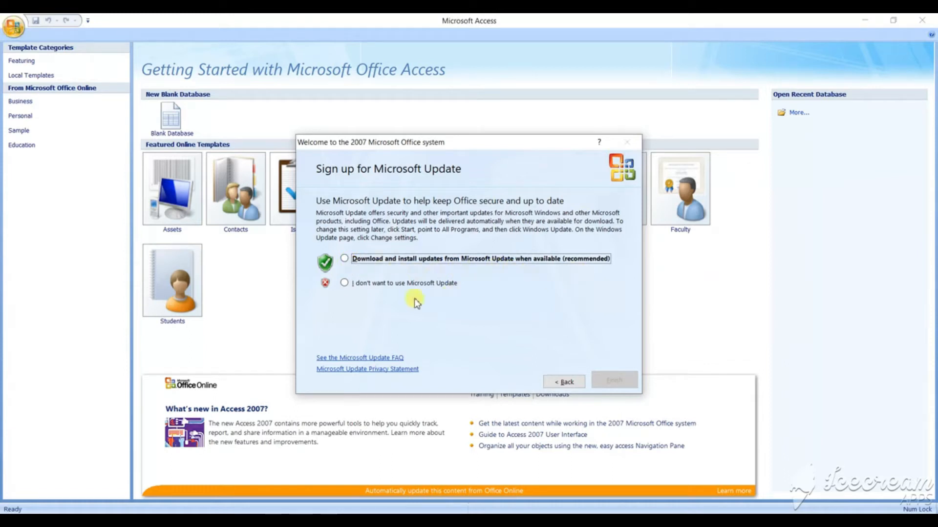
pyautogui.click(344, 284)
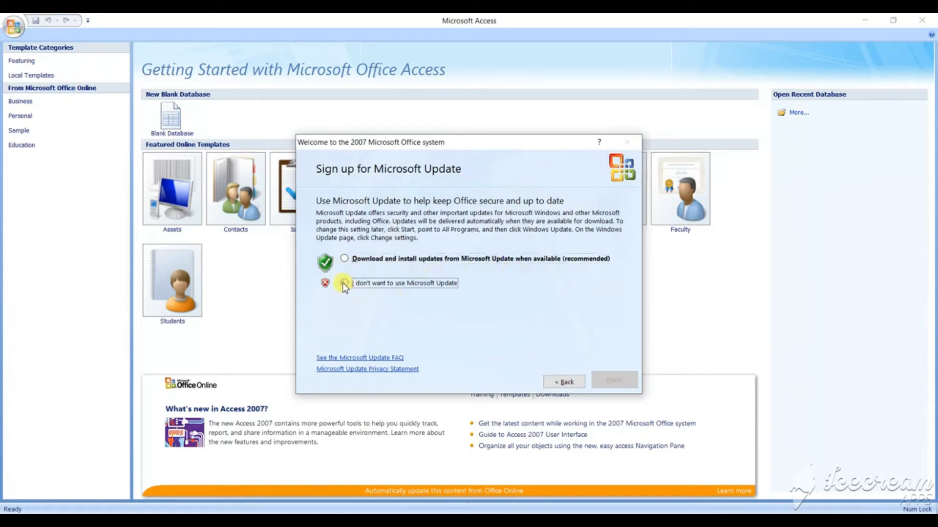
pyautogui.click(613, 380)
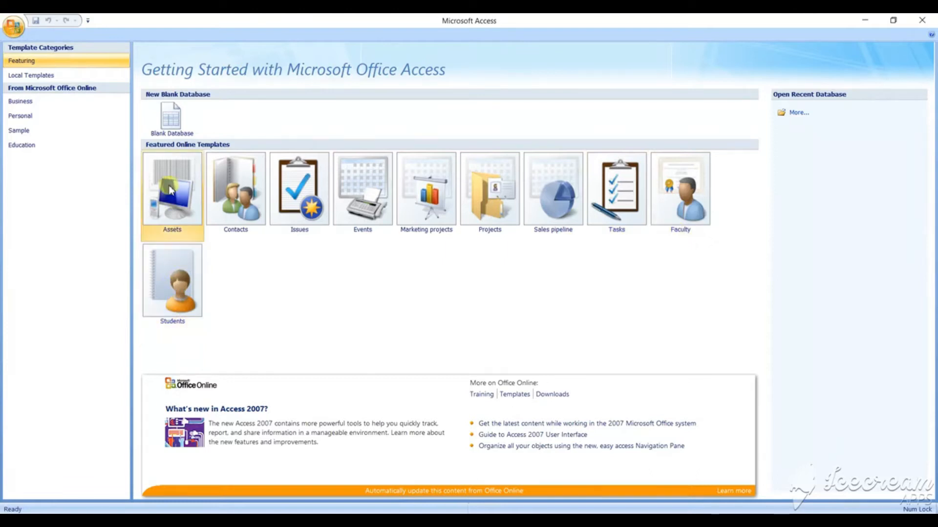
# - Create a new blank database with the file name School
pyautogui.click(168, 125)
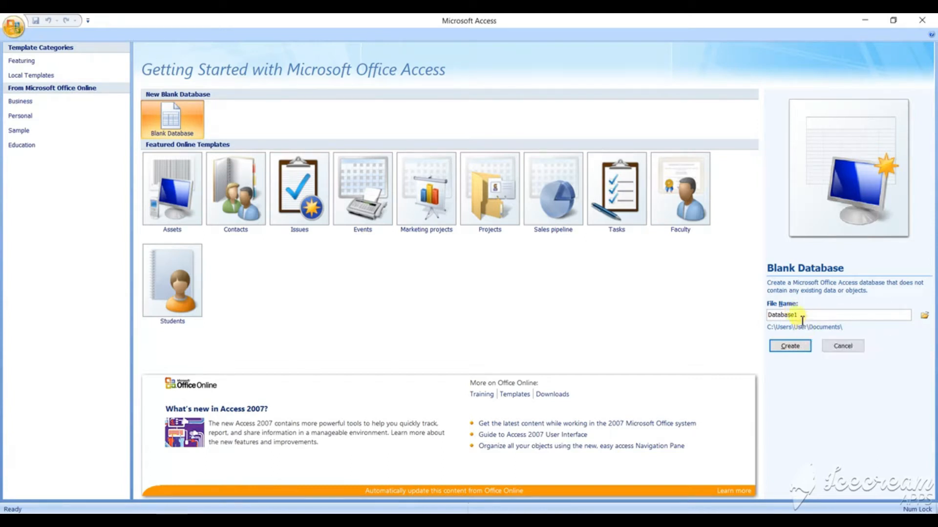
pyautogui.moveTo(801, 318); pyautogui.dragTo(742, 316)
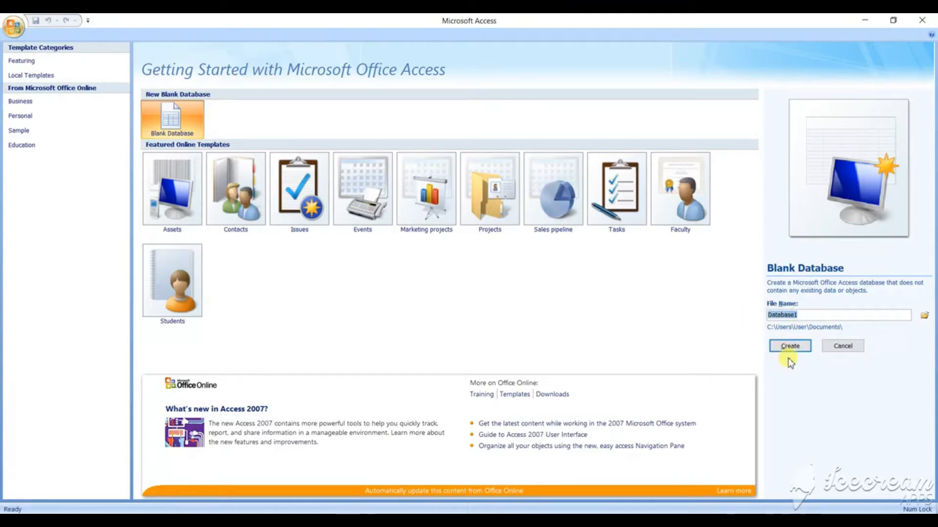
pyautogui.press('BackSpace')
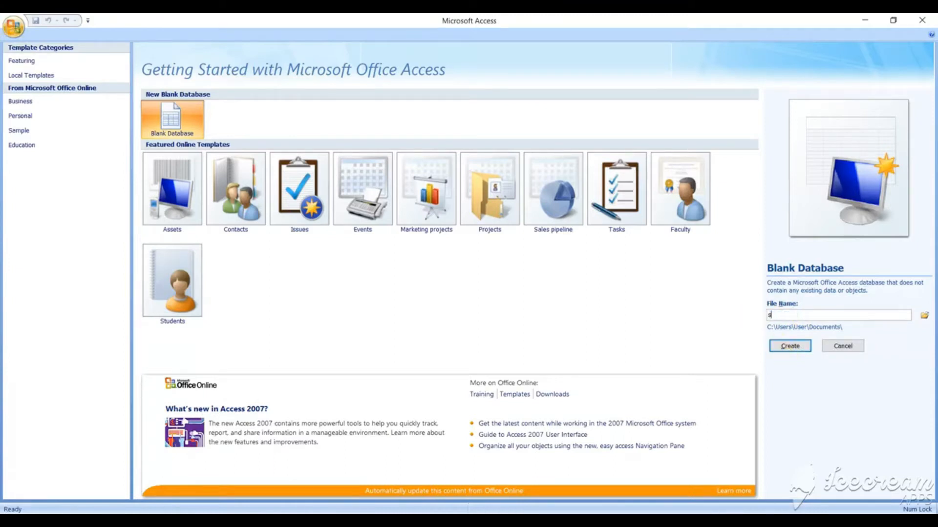
pyautogui.write('School')
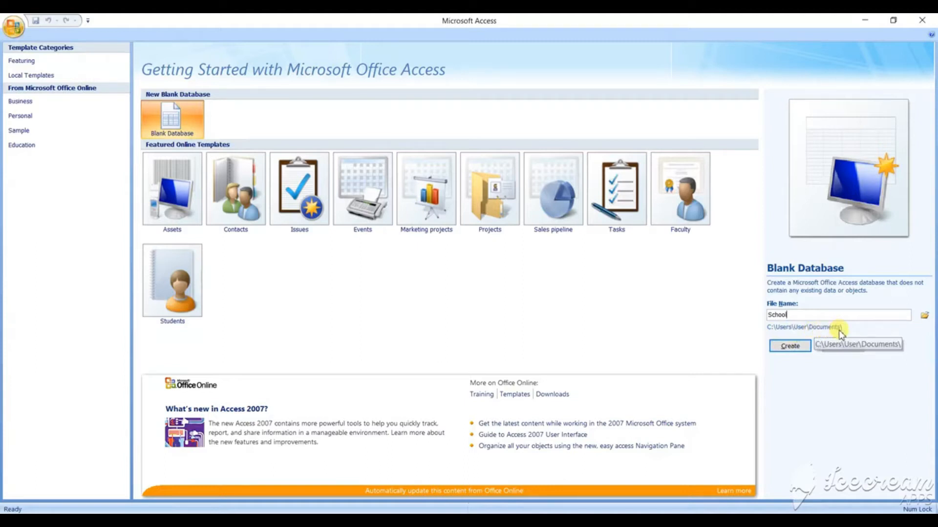
pyautogui.click(793, 346)
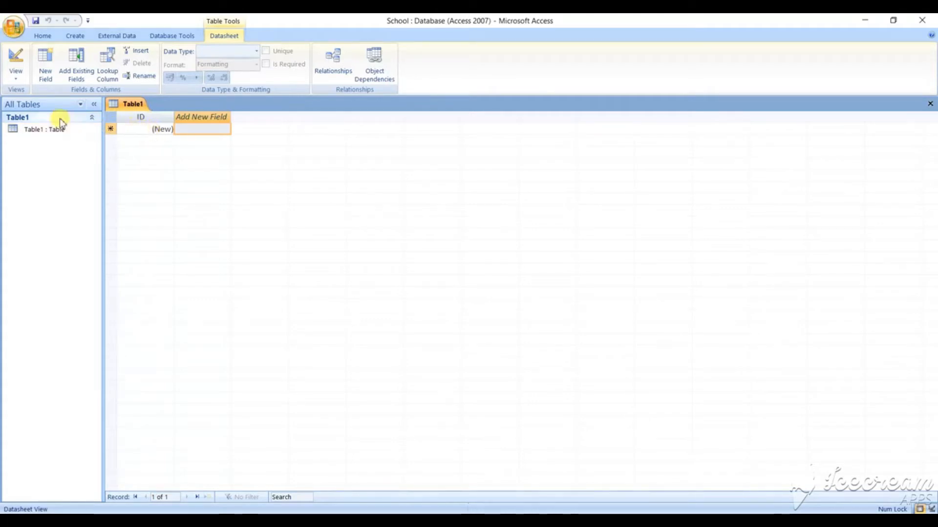
pyautogui.click(16, 79)
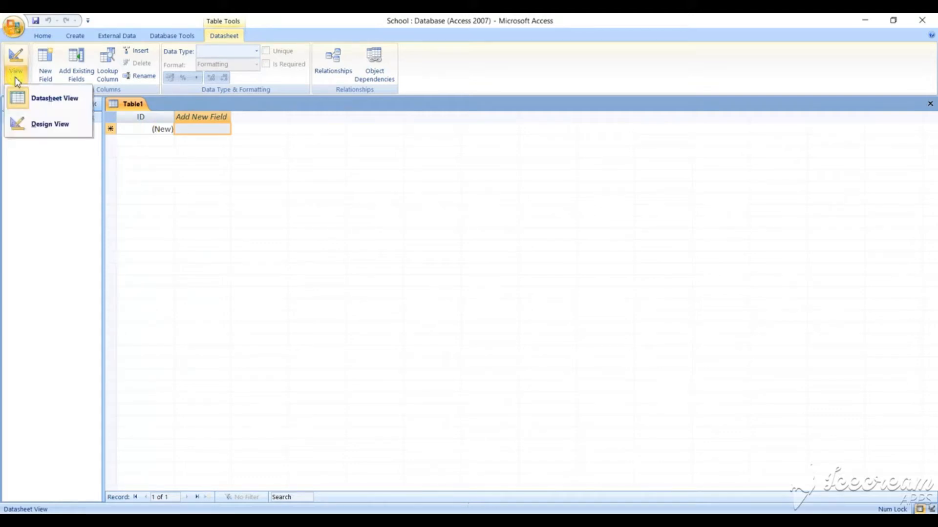
pyautogui.click(44, 126)
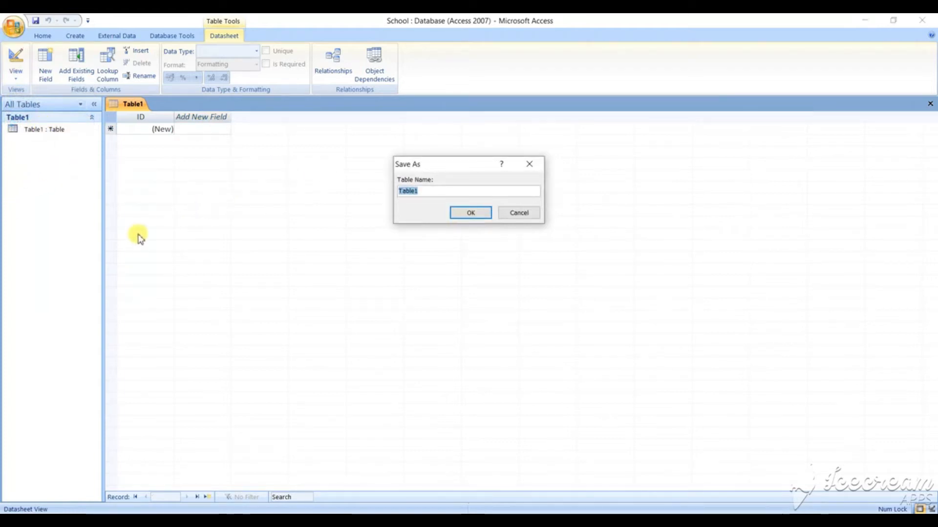
pyautogui.press('capslock')
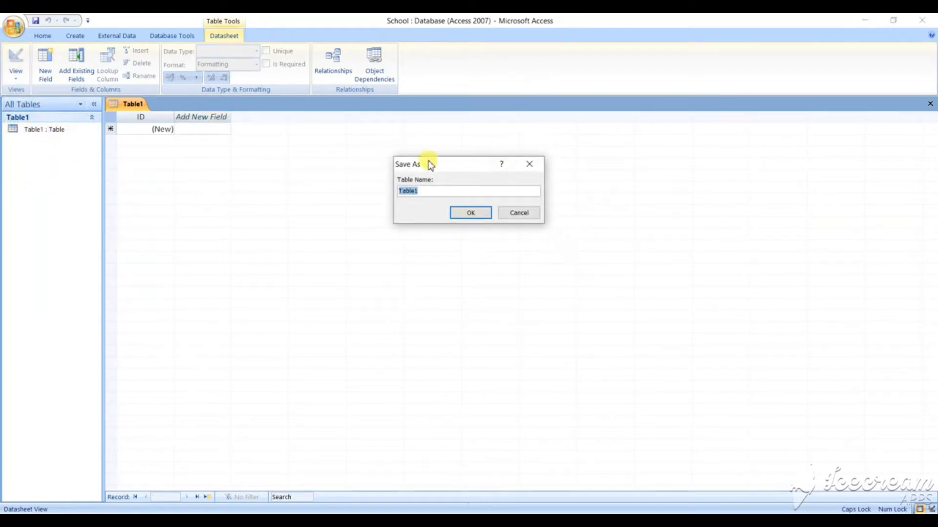
pyautogui.click(528, 166)
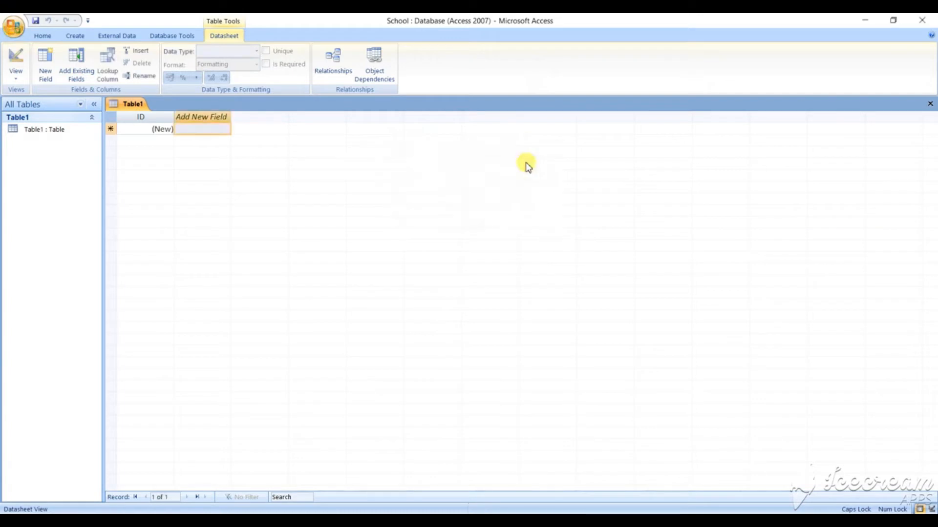
# - Show the new table in Design View, saving it under the name Student
pyautogui.click(19, 77)
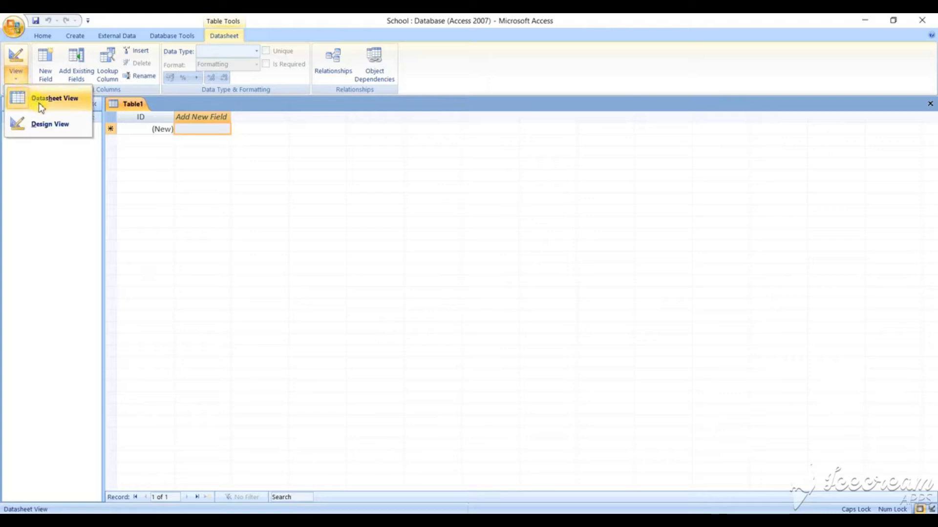
pyautogui.click(57, 124)
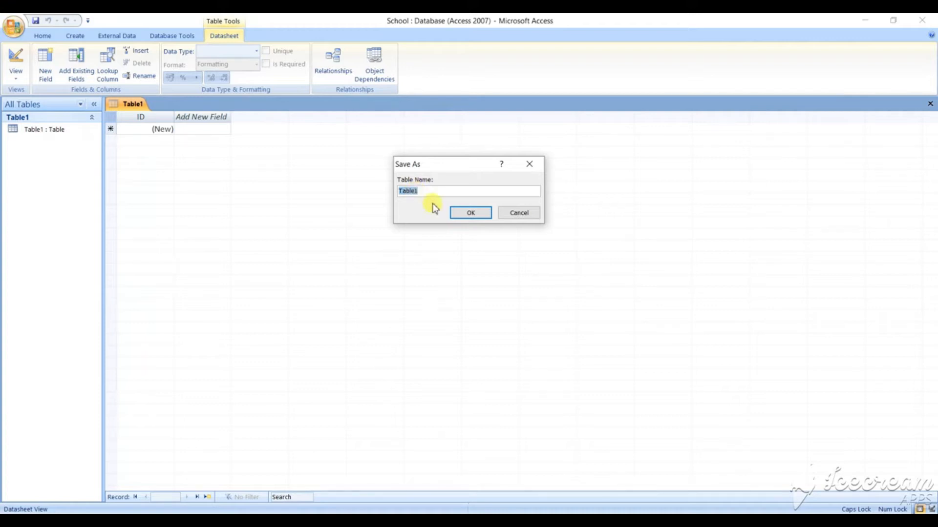
pyautogui.write('Studen')
pyautogui.click(470, 215)
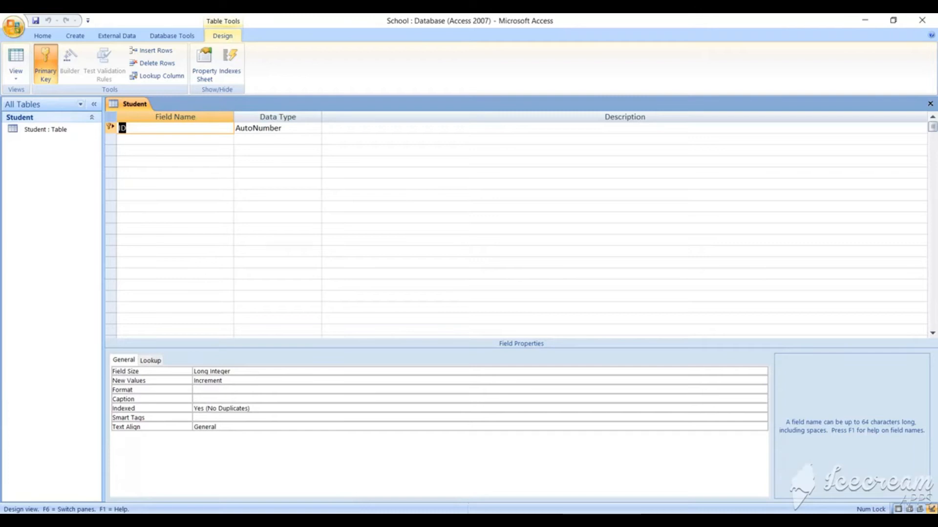
# - Switch to the Word document Document2 containing the planned table layout and maximize its window
pyautogui.moveTo(587, 522)
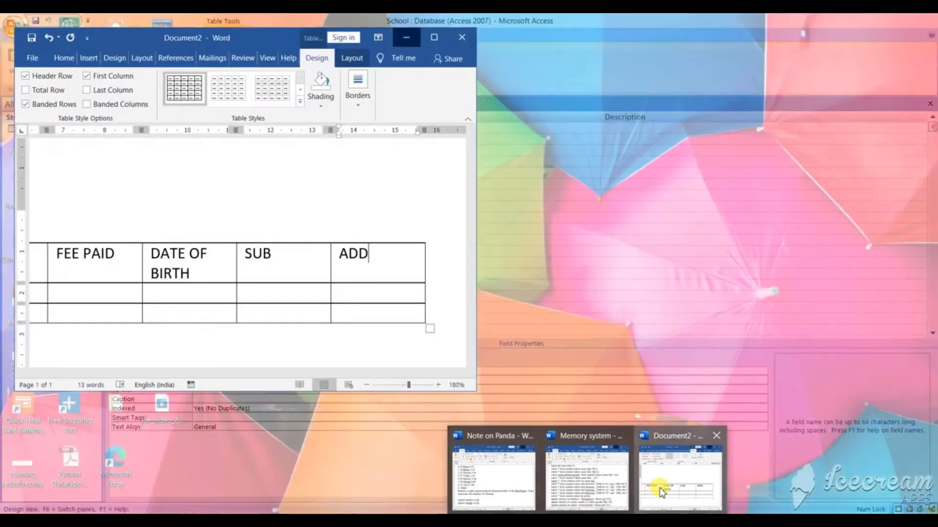
pyautogui.click(658, 491)
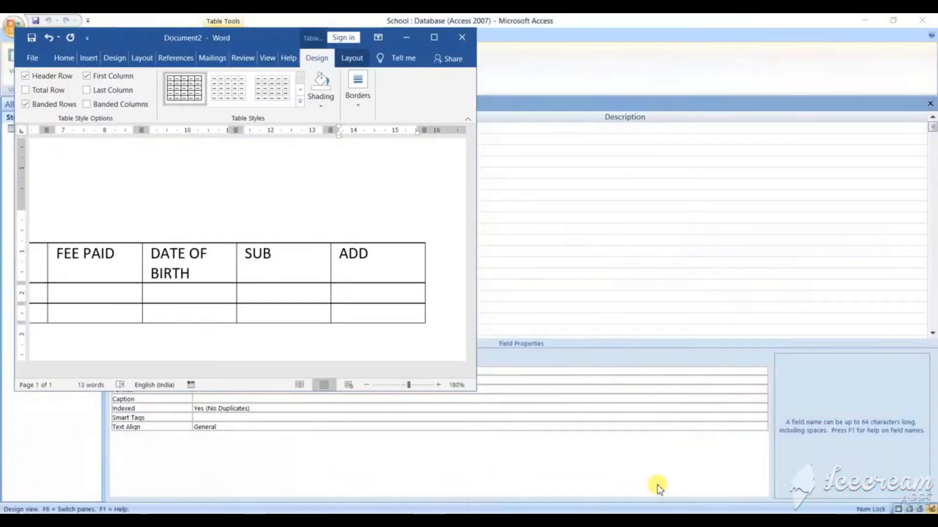
pyautogui.click(433, 35)
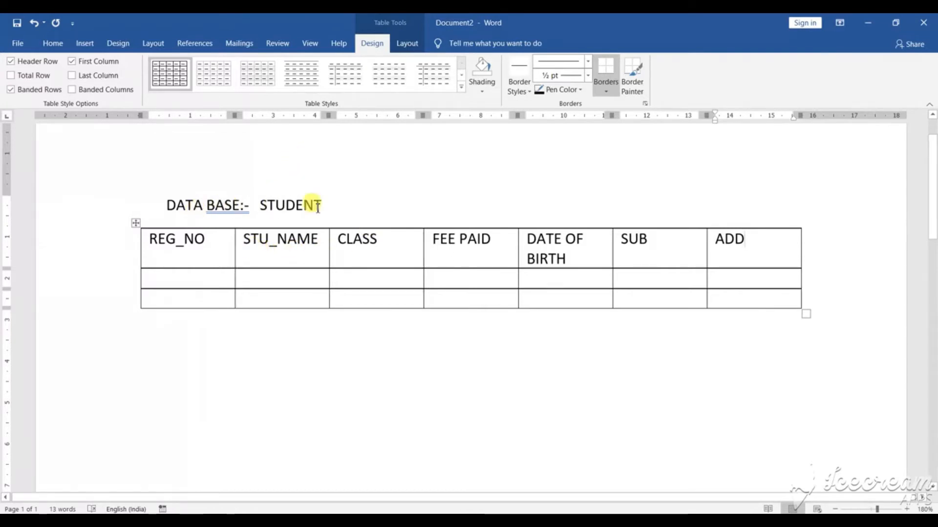
# - Insert blank lines after the DATA BASE heading and add the label "TABLE:-" directly above the table
pyautogui.click(341, 203)
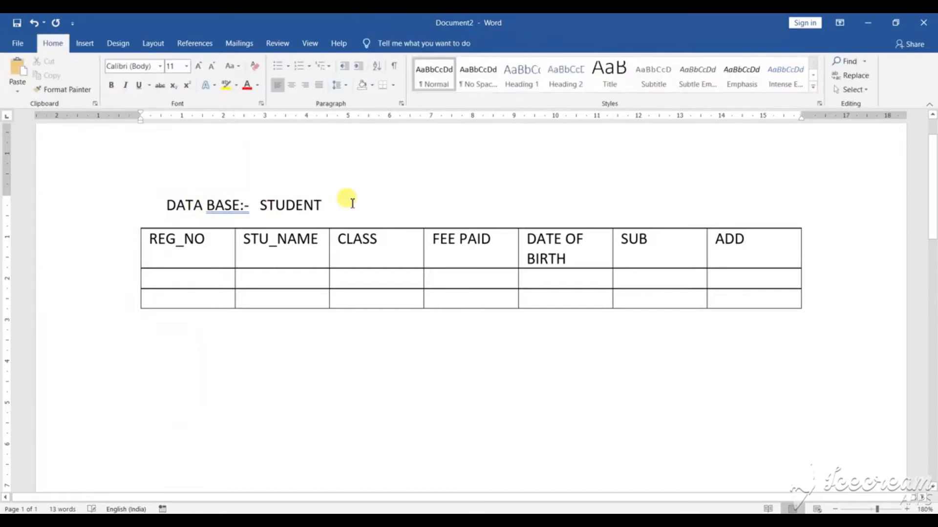
pyautogui.press('Return')
pyautogui.press('Return')
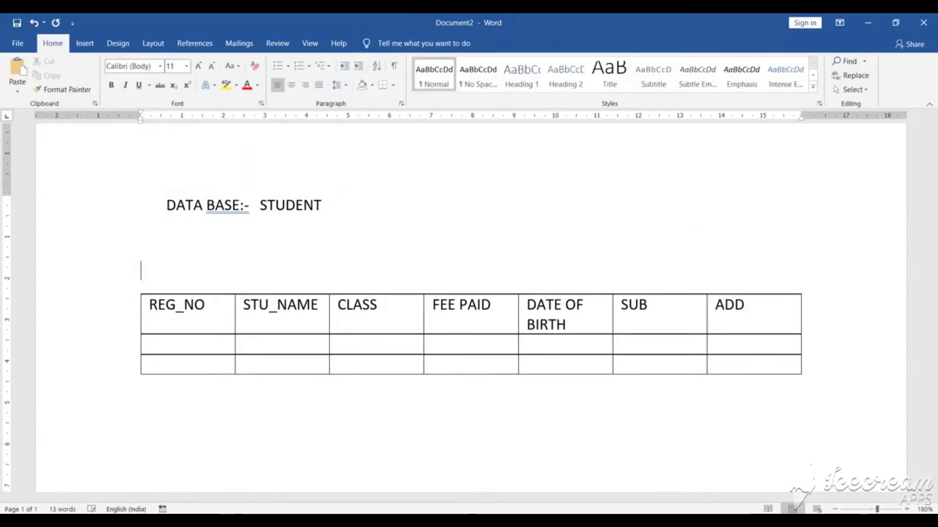
pyautogui.write('t')
pyautogui.press('BackSpace')
pyautogui.write('TABLE:-')
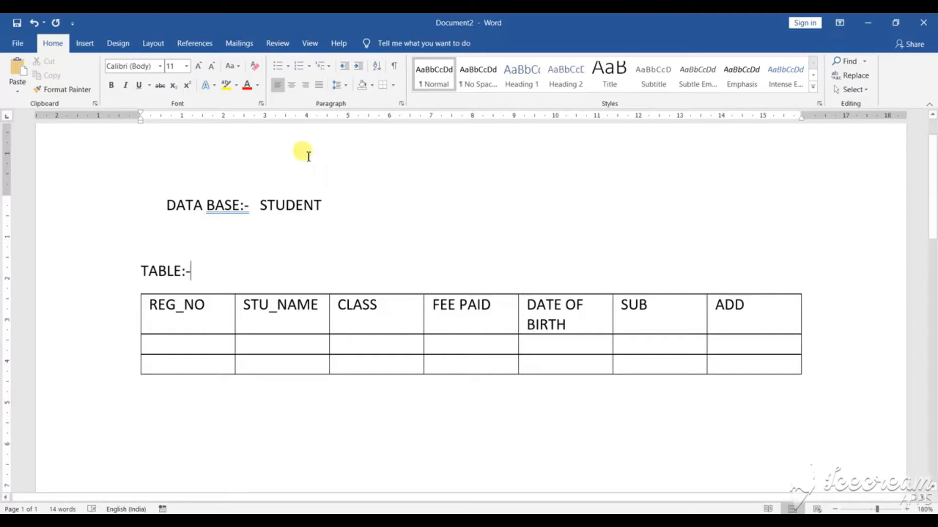
# - Replace the database name in the DATA BASE heading with SCHOOL
pyautogui.moveTo(324, 205); pyautogui.dragTo(266, 209)
pyautogui.write('schoo')
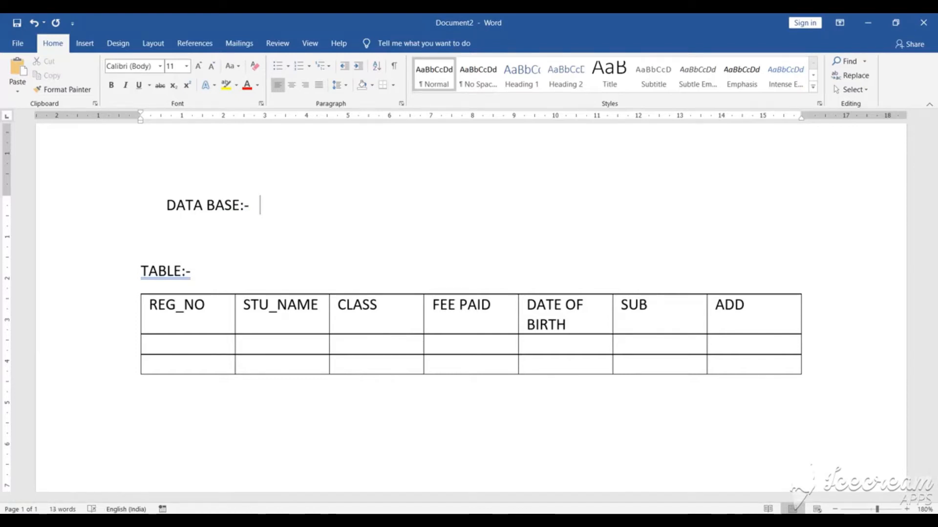
pyautogui.write('SCHOOL')
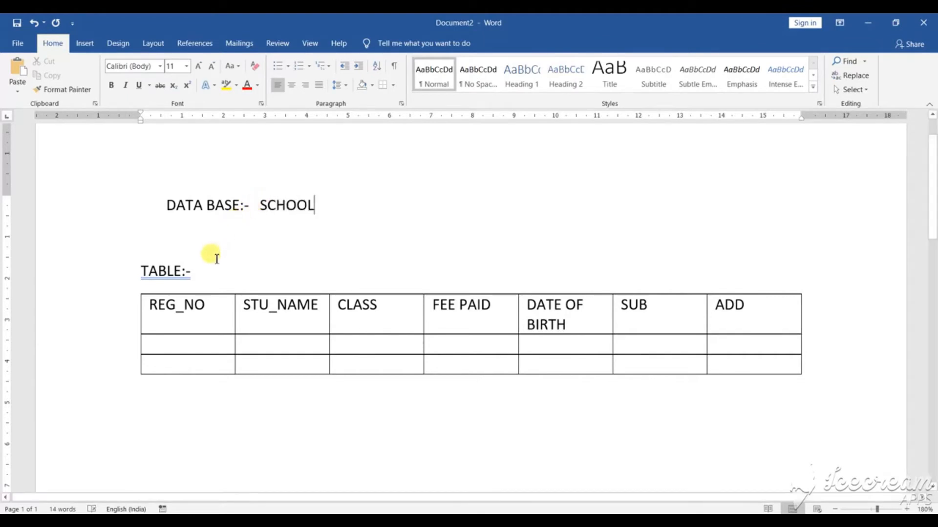
# - Enter STUDENT as the table name after the "TABLE:-" label
pyautogui.click(208, 274)
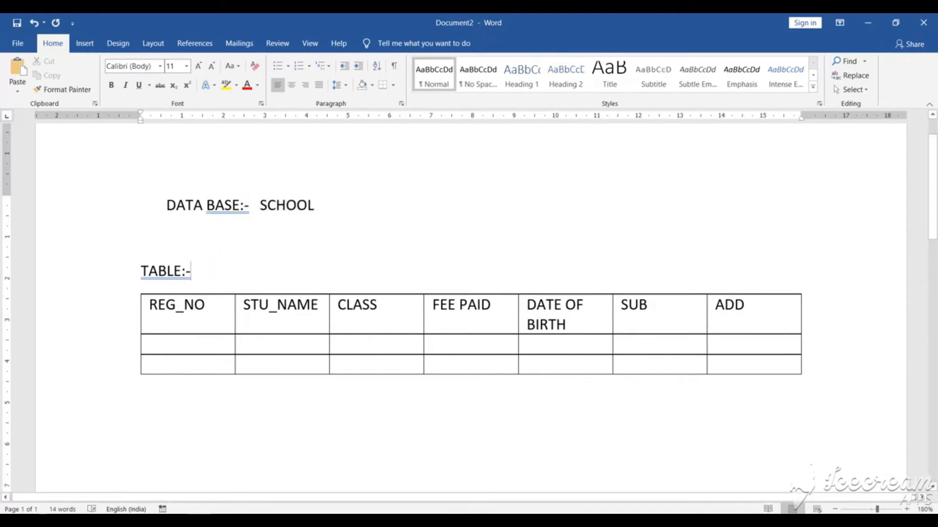
pyautogui.write('STUDENT')
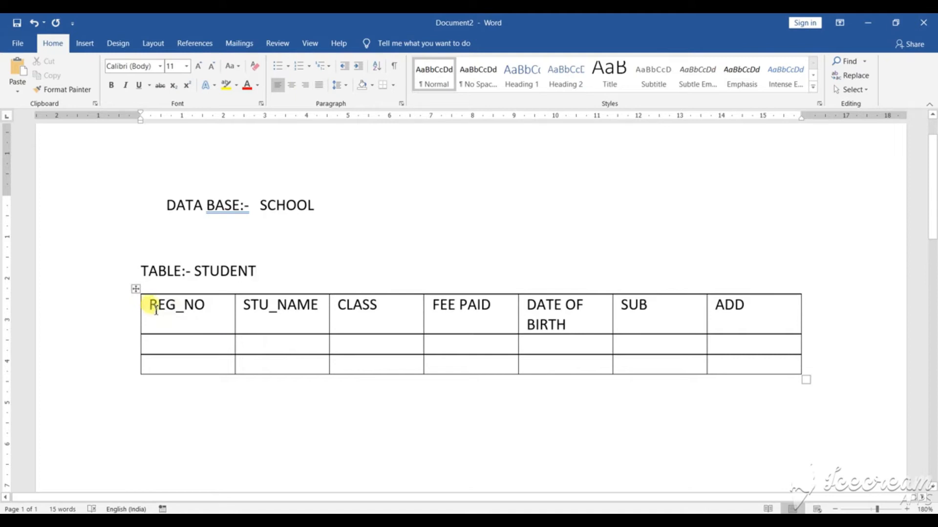
pyautogui.moveTo(152, 307); pyautogui.dragTo(291, 307)
pyautogui.click(396, 481)
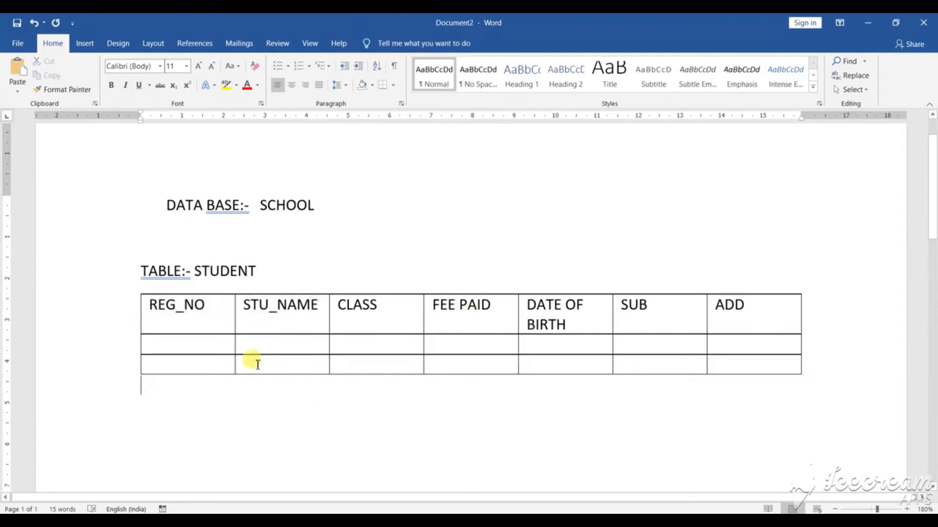
# - Highlight the column headings of the planned STUDENT table and switch back to the Student table design in Access
pyautogui.moveTo(163, 307); pyautogui.dragTo(755, 308)
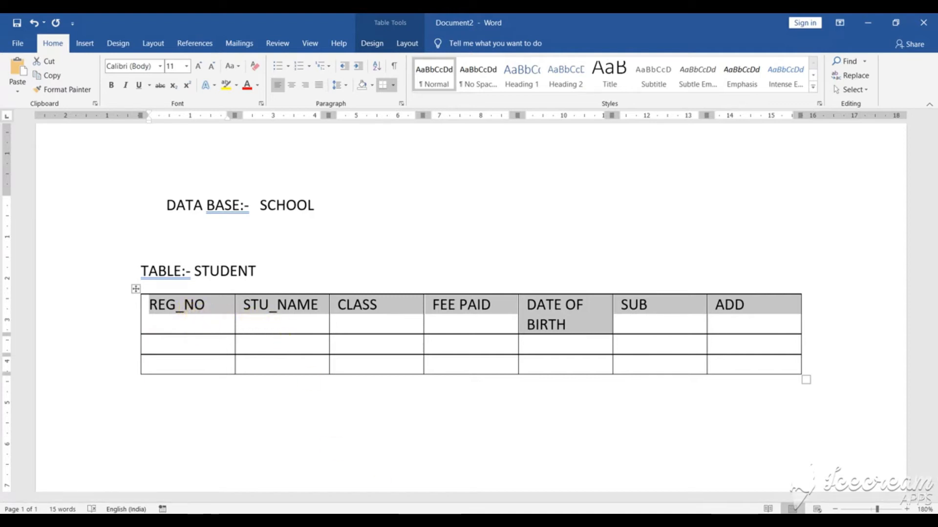
pyautogui.click(613, 486)
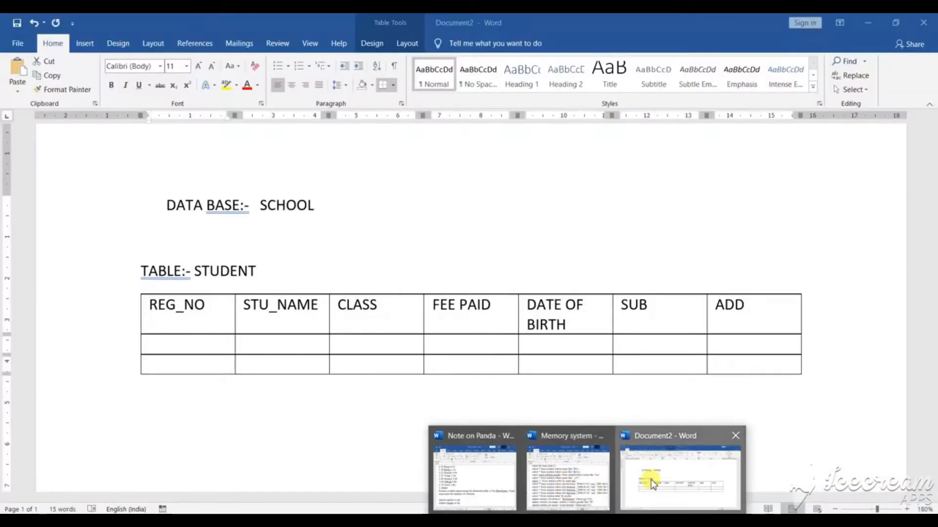
pyautogui.click(651, 482)
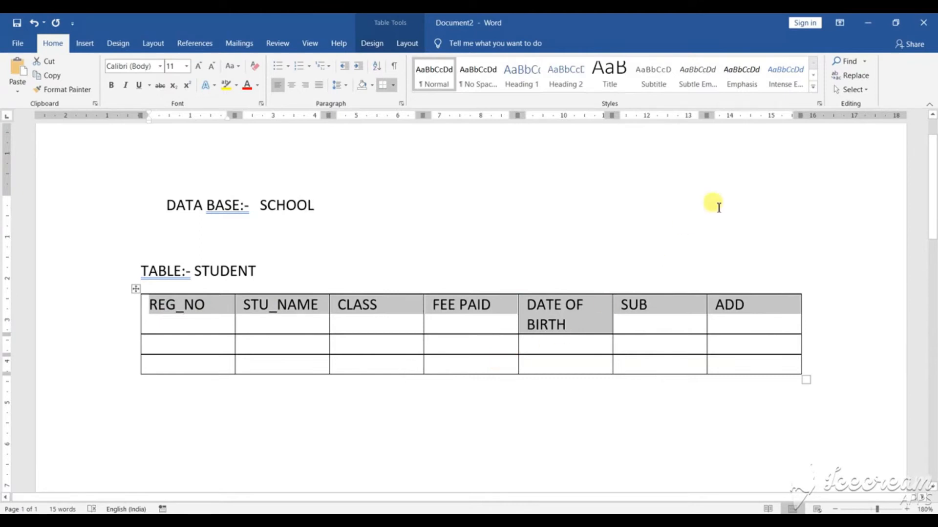
pyautogui.click(870, 24)
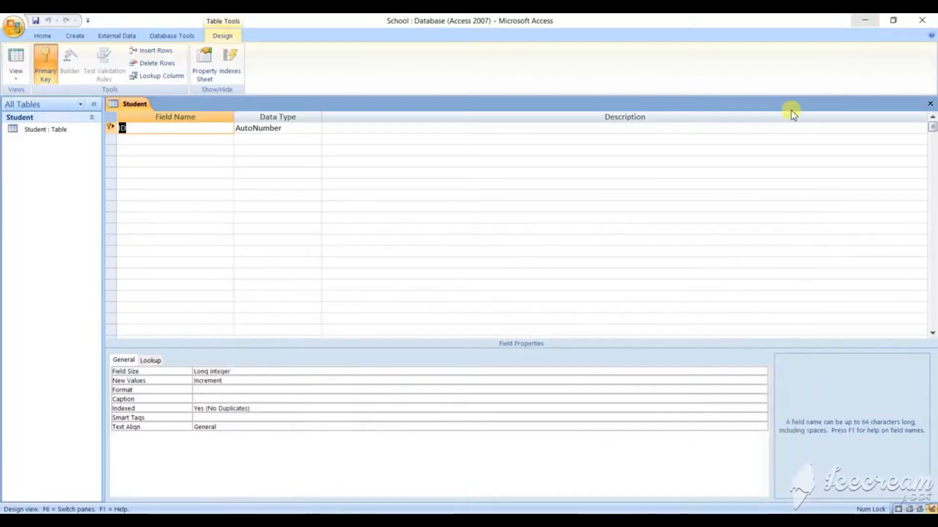
# - Rename the Student table's primary key field ID as Reg_No
pyautogui.click(131, 128)
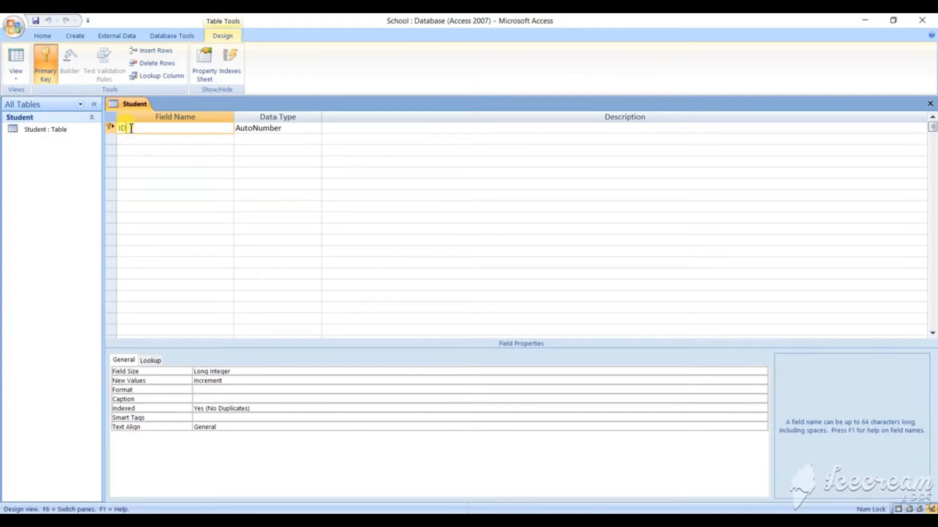
pyautogui.click(117, 128)
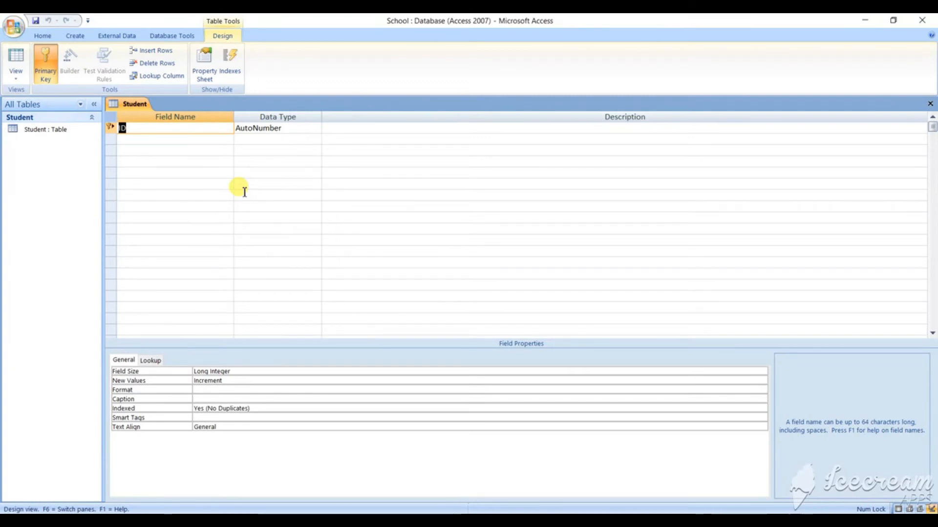
pyautogui.write('Reg_')
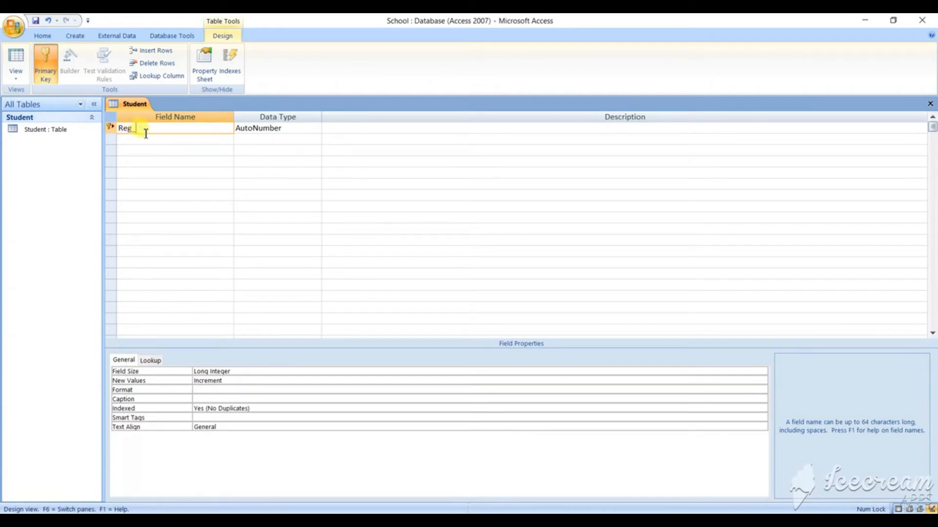
pyautogui.write('o')
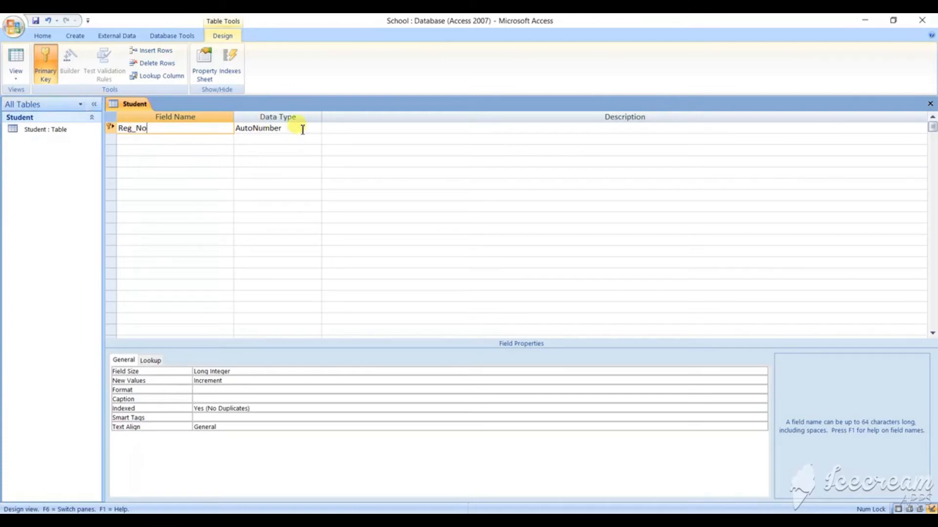
# - Set the Reg_No field's data type to Number and its field size to Long Integer
pyautogui.click(302, 130)
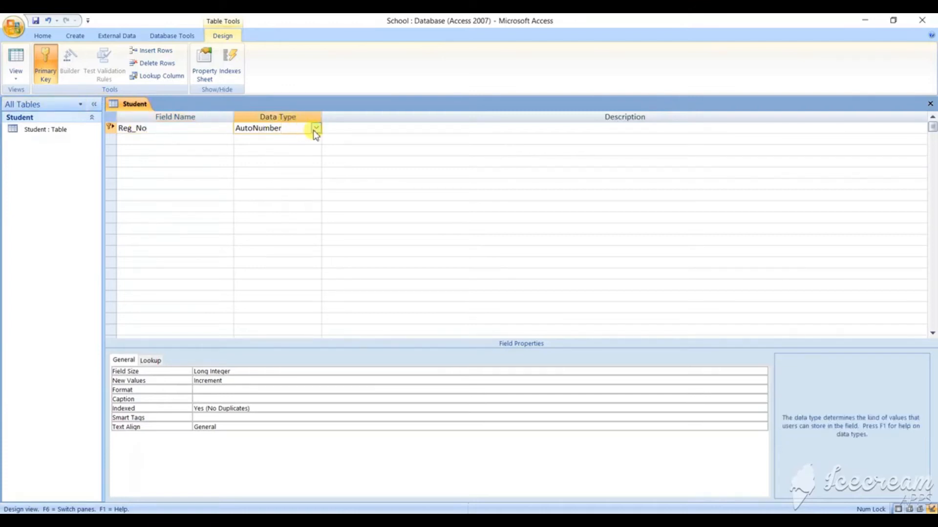
pyautogui.click(315, 129)
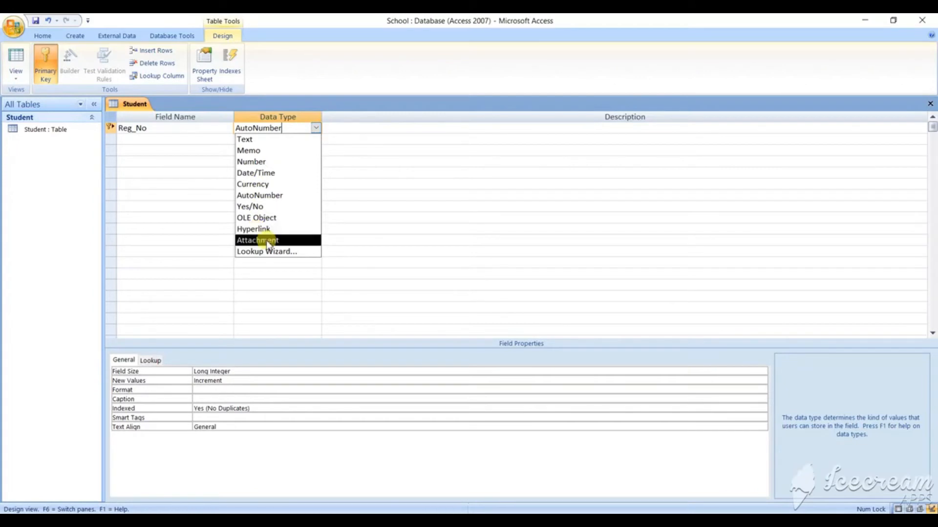
pyautogui.click(262, 166)
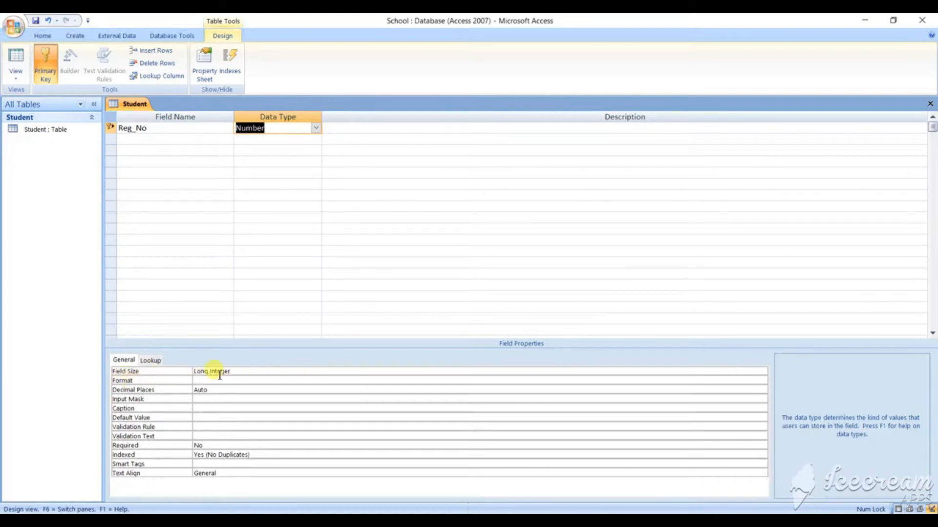
pyautogui.click(753, 372)
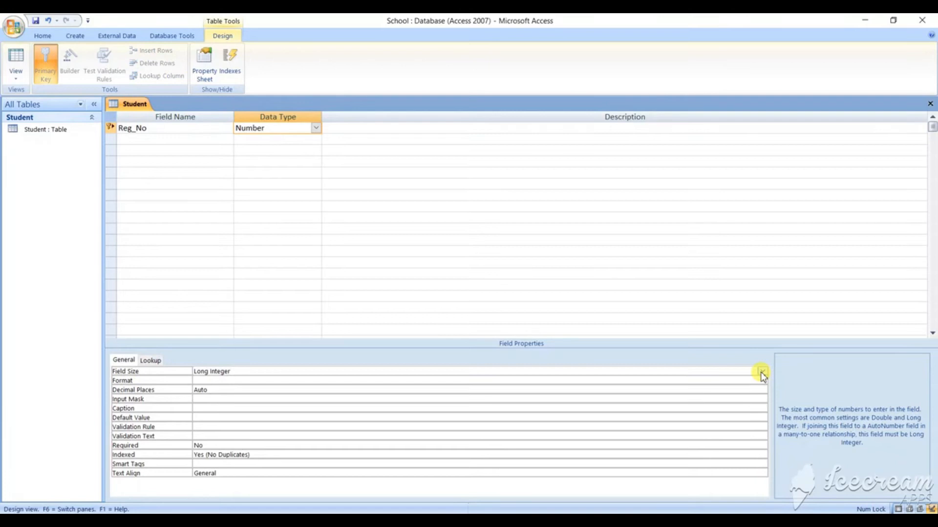
pyautogui.click(762, 374)
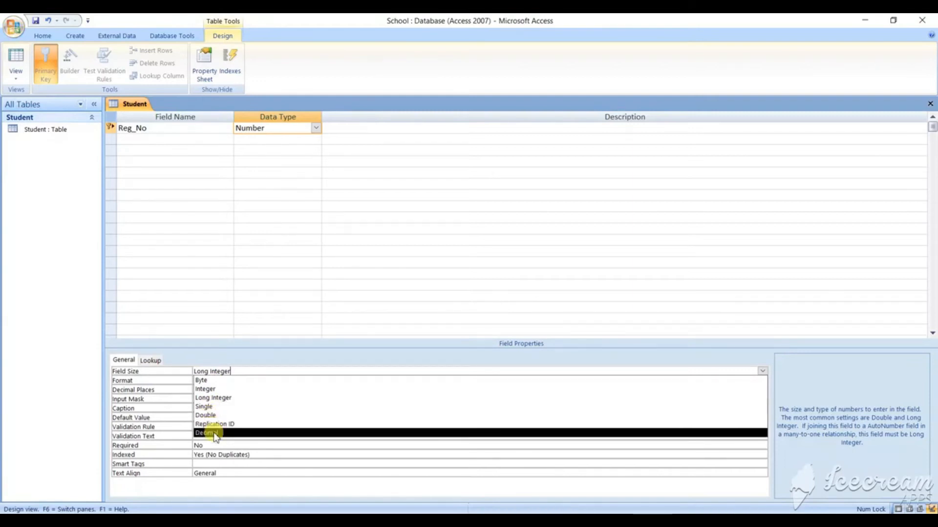
pyautogui.click(211, 398)
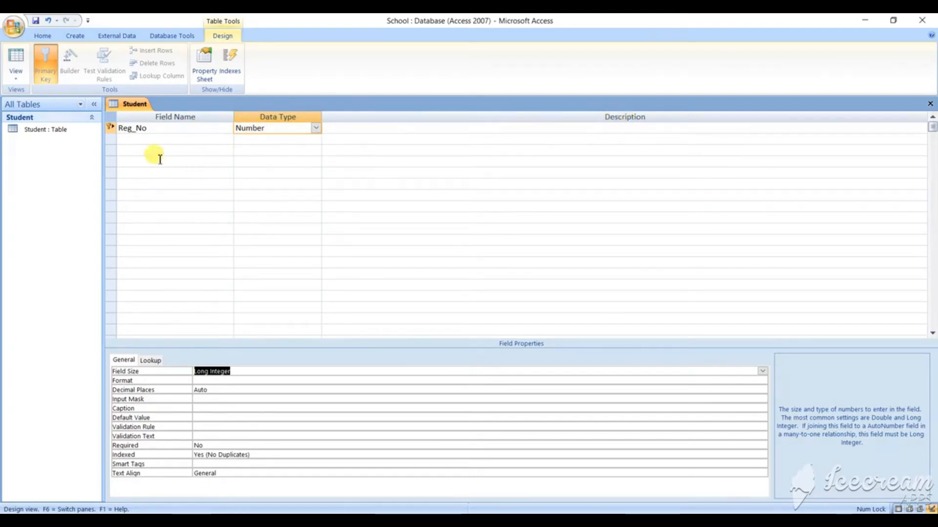
# - Add a Text field named Std_Name below Reg_No and set its field size to 20
pyautogui.click(128, 139)
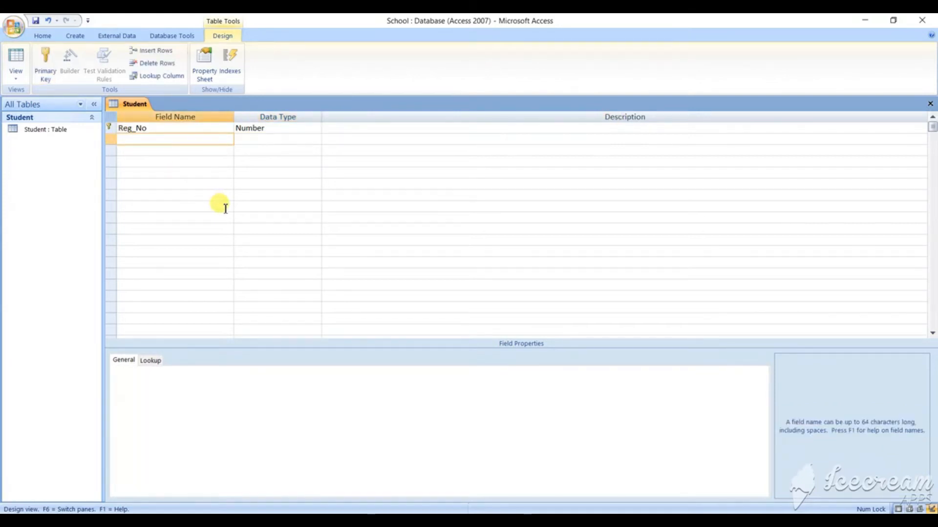
pyautogui.write('Std_Name')
pyautogui.click(271, 142)
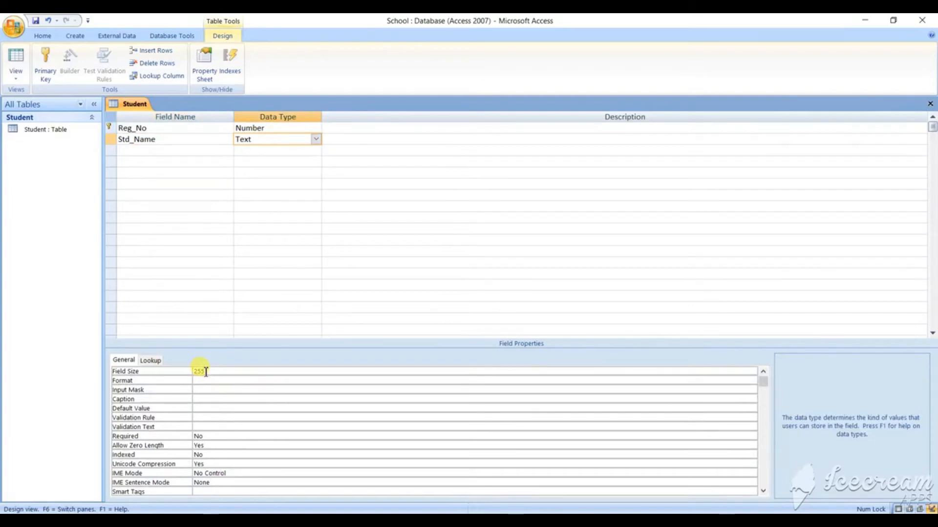
pyautogui.click(205, 372)
pyautogui.doubleClick(205, 372)
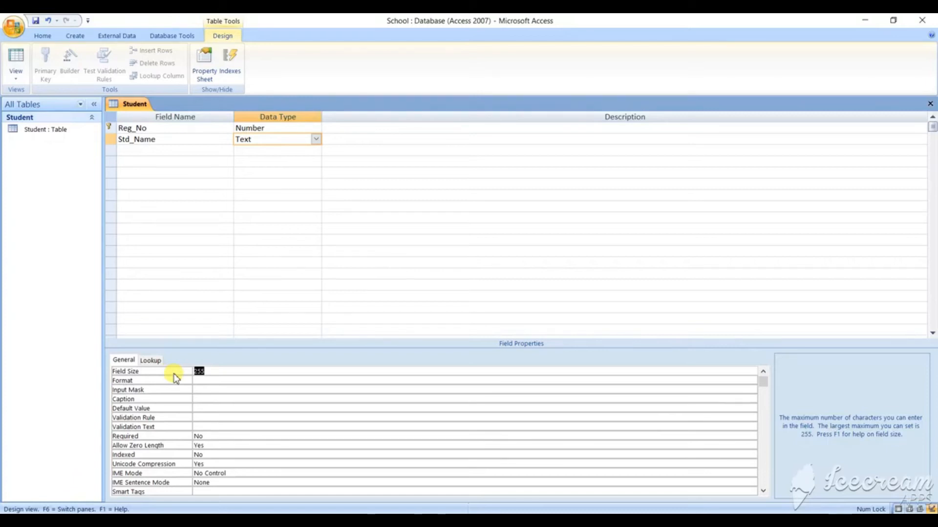
pyautogui.write('20')
# - Add a field named Date_of_Birth below Std_Name with the Date/Time data type
pyautogui.click(134, 150)
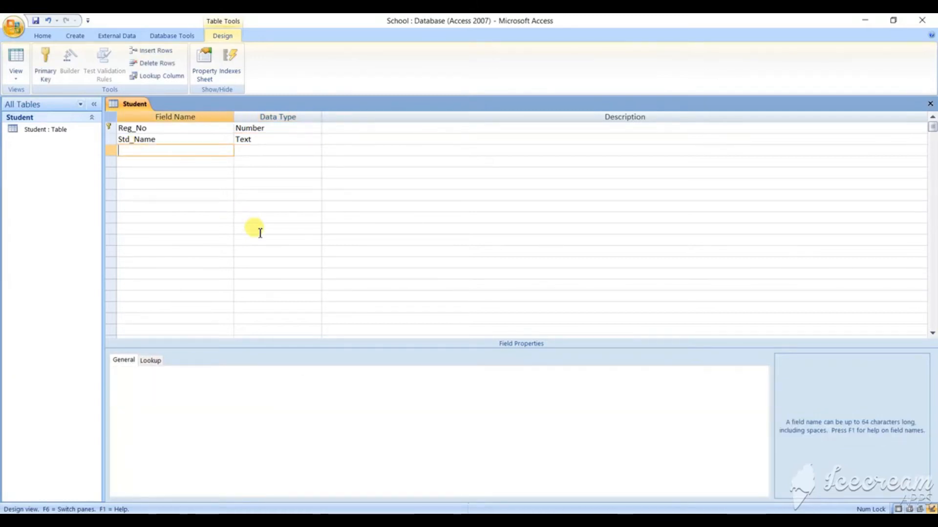
pyautogui.write('Date_of')
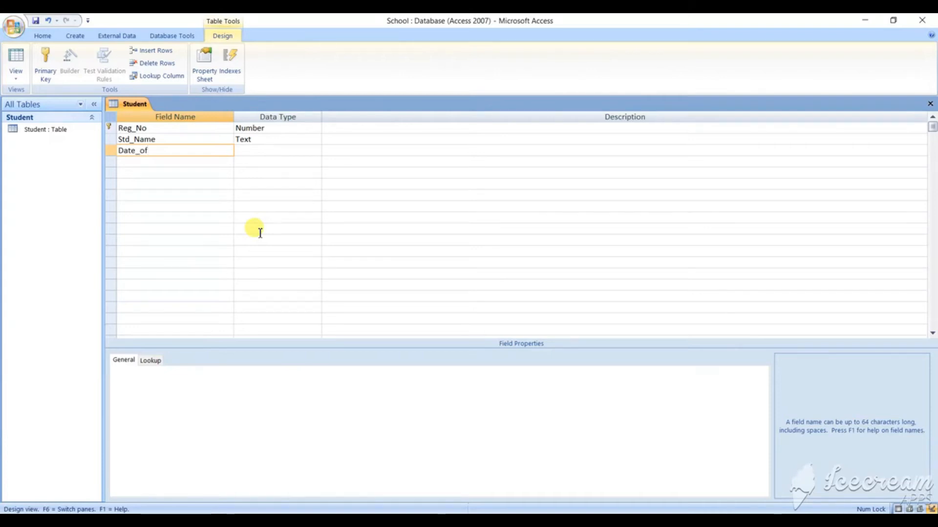
pyautogui.write('_Birth')
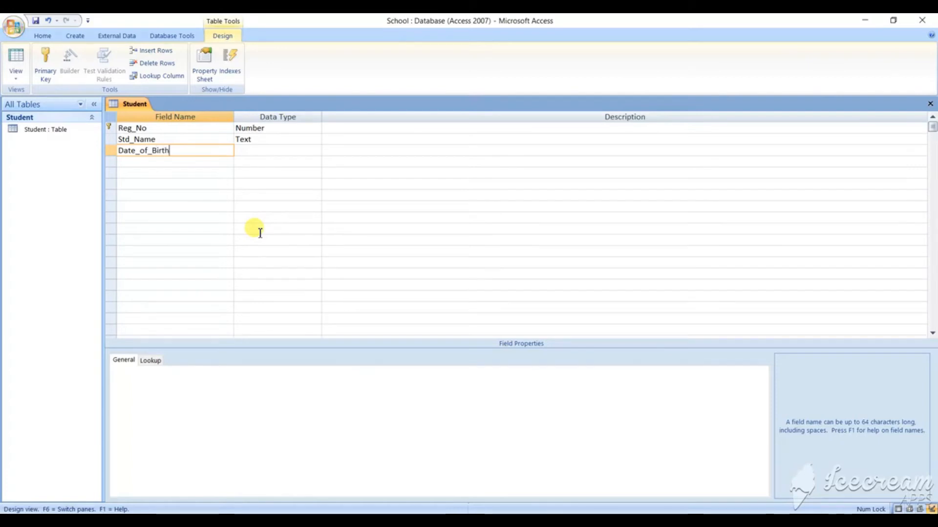
pyautogui.click(277, 149)
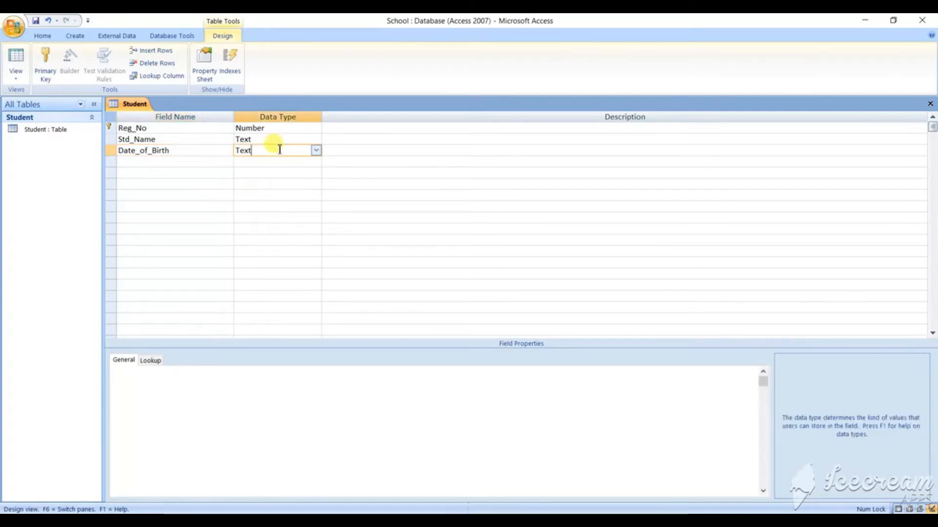
pyautogui.click(316, 151)
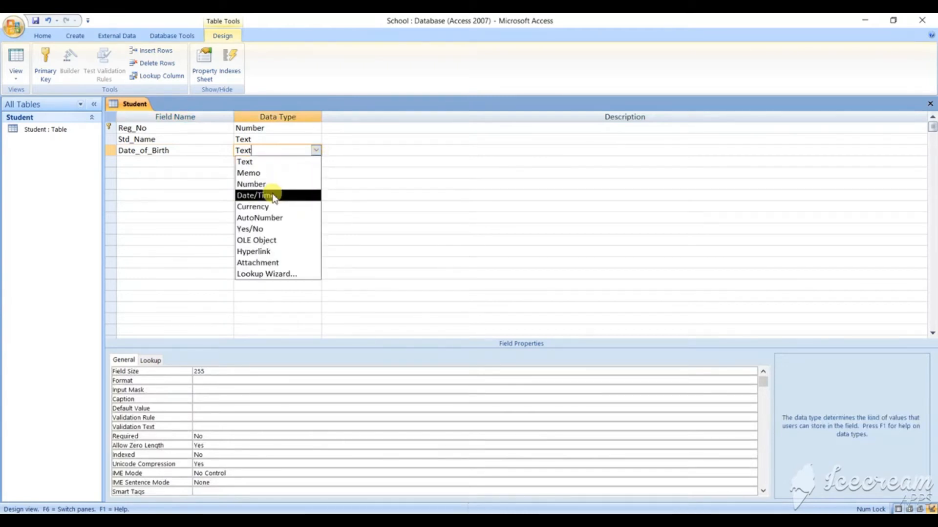
pyautogui.click(273, 196)
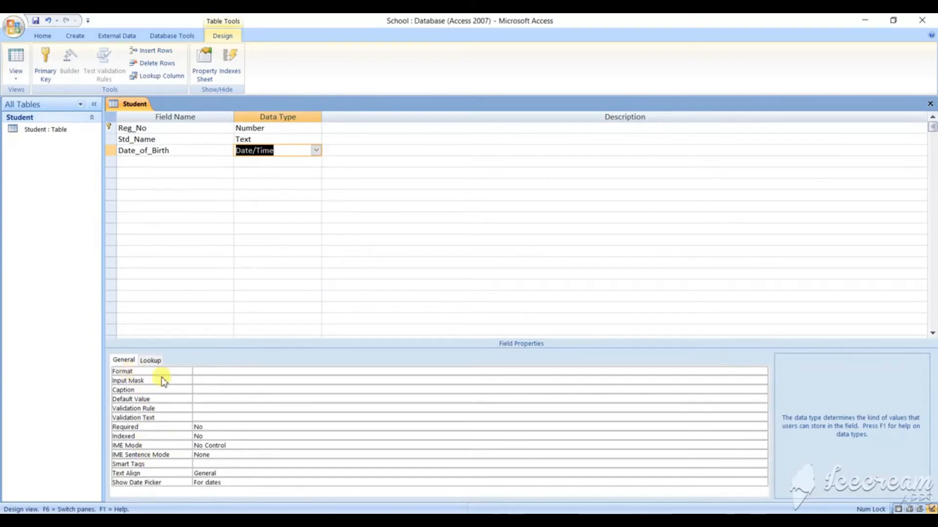
# - Set the display format of the Date_of_Birth field to Short Date
pyautogui.click(760, 373)
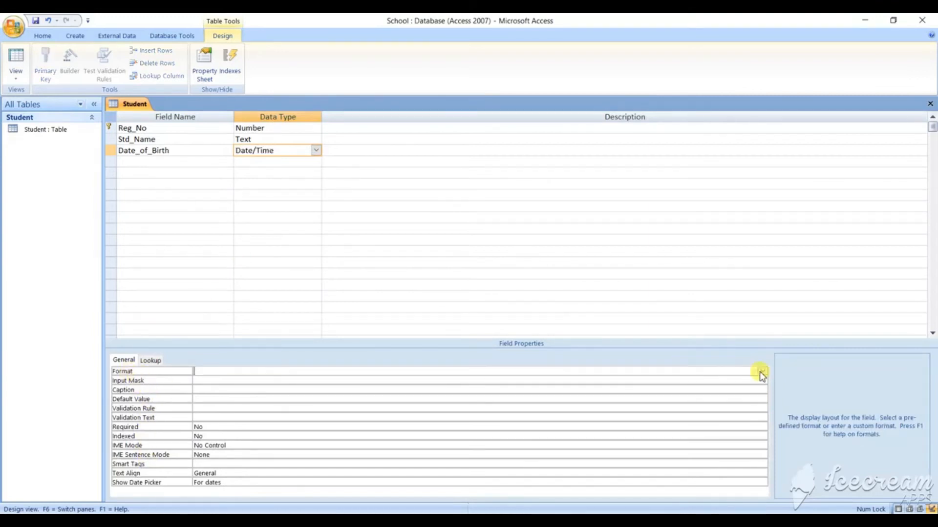
pyautogui.click(762, 372)
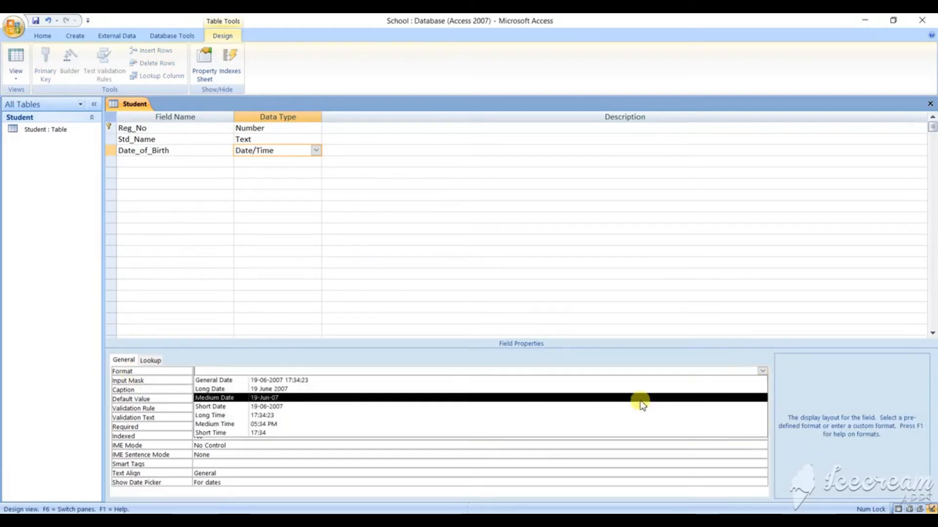
pyautogui.click(281, 407)
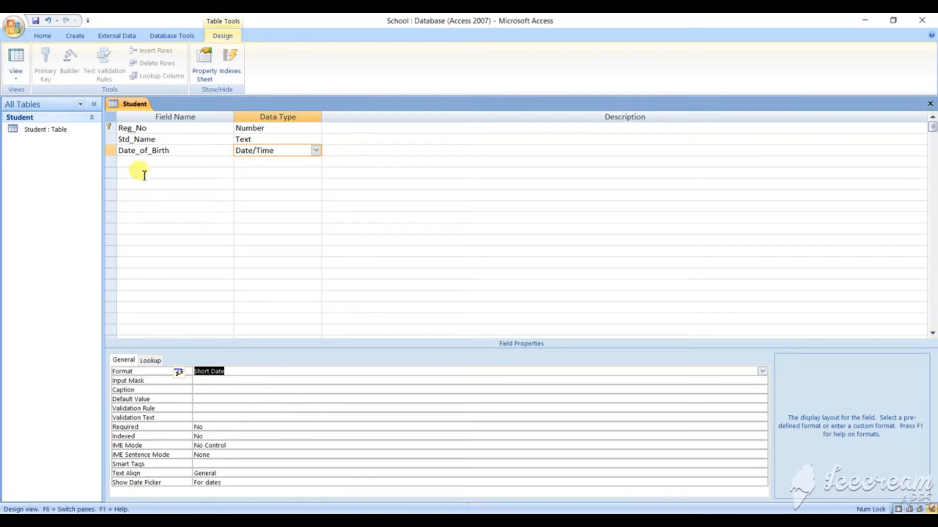
# - Add a field named Fee_Paid below Date_of_Birth with the Currency data type
pyautogui.click(131, 165)
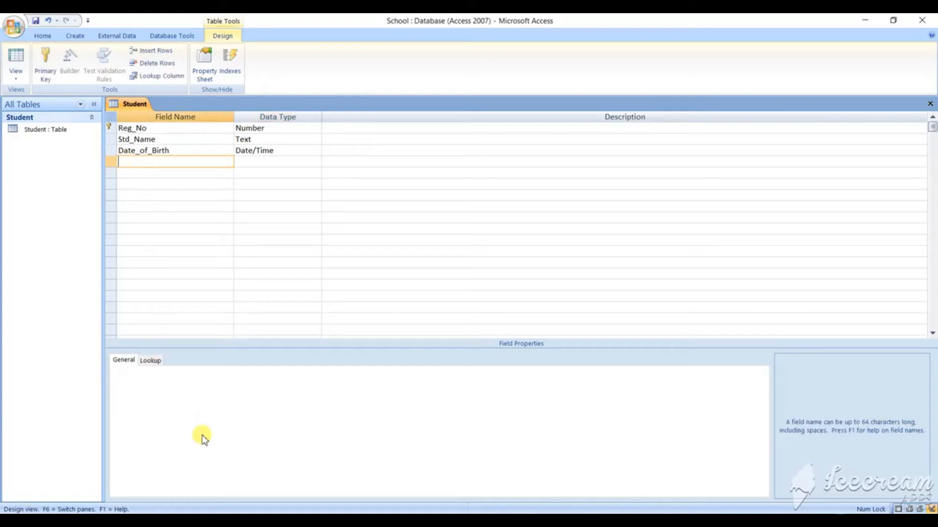
pyautogui.write('Fee_Paid')
pyautogui.click(263, 162)
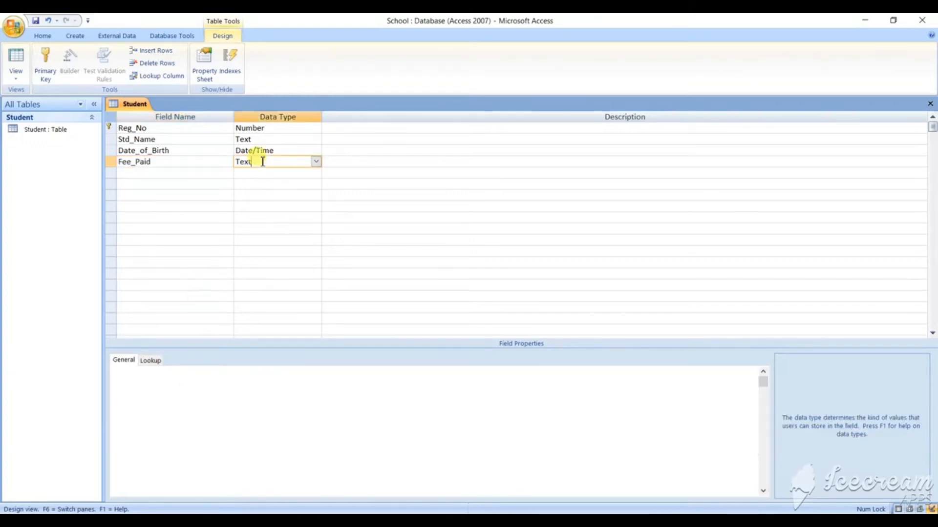
pyautogui.click(316, 163)
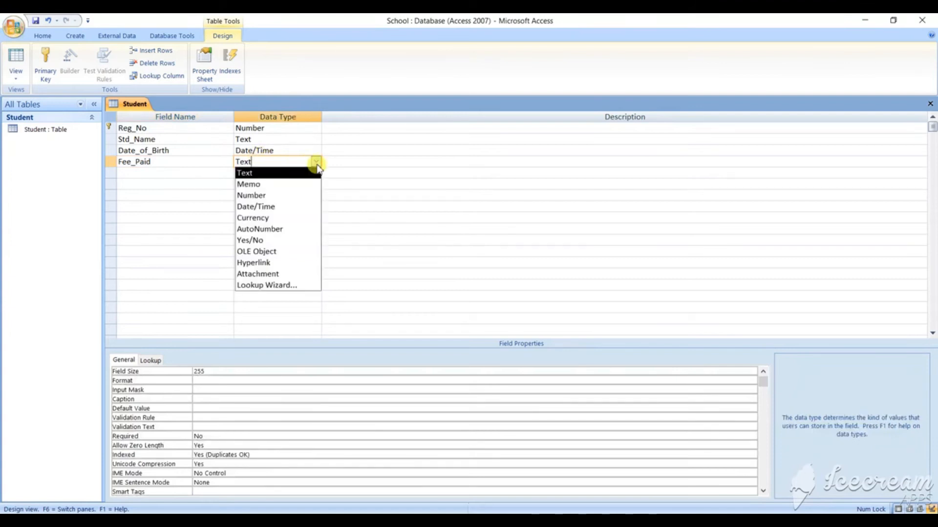
pyautogui.click(260, 218)
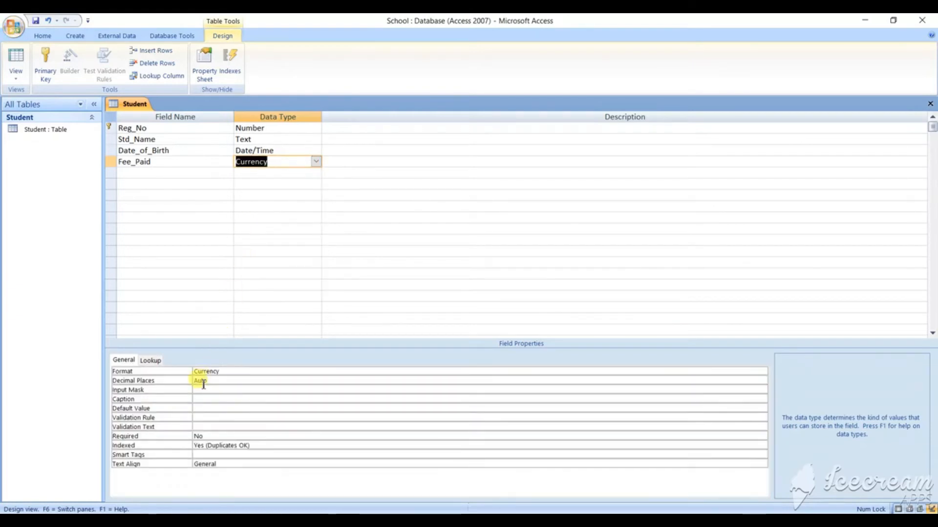
# - Choose Currency as the display format of the Fee_Paid field
pyautogui.click(717, 372)
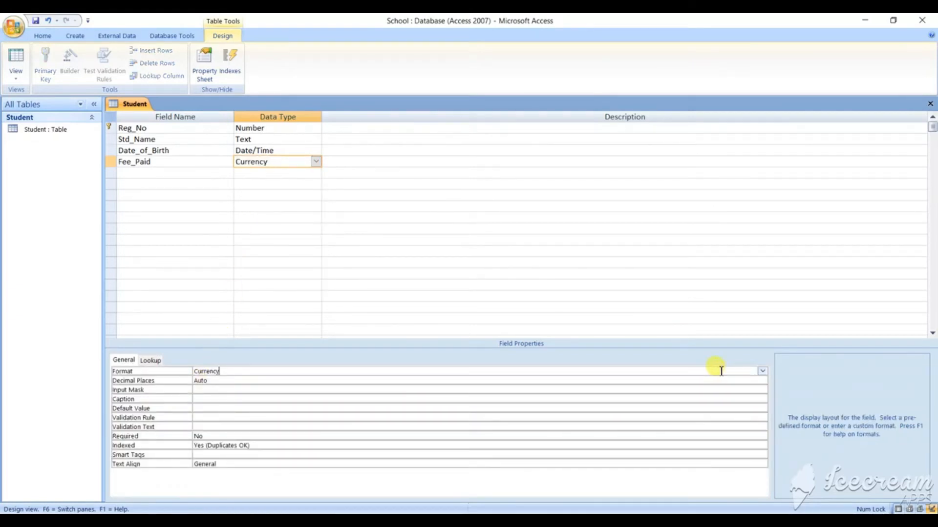
pyautogui.click(761, 372)
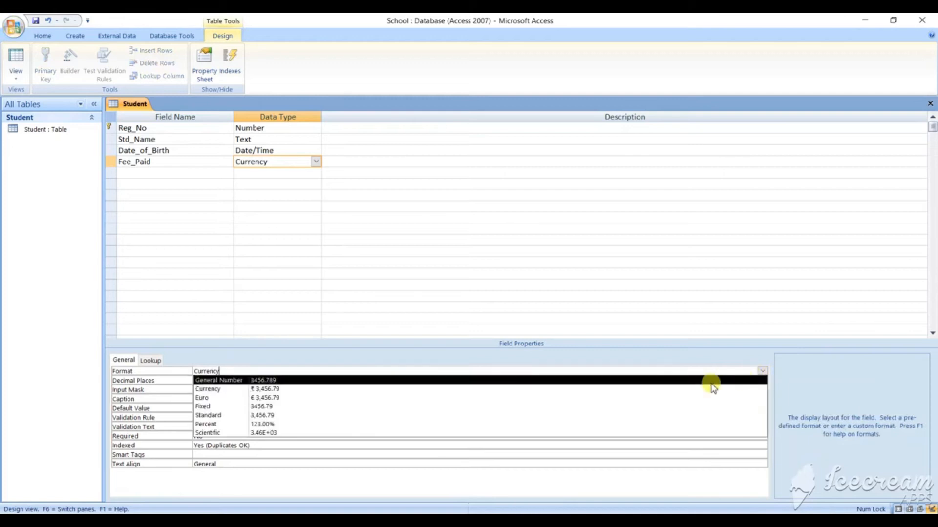
pyautogui.click(256, 388)
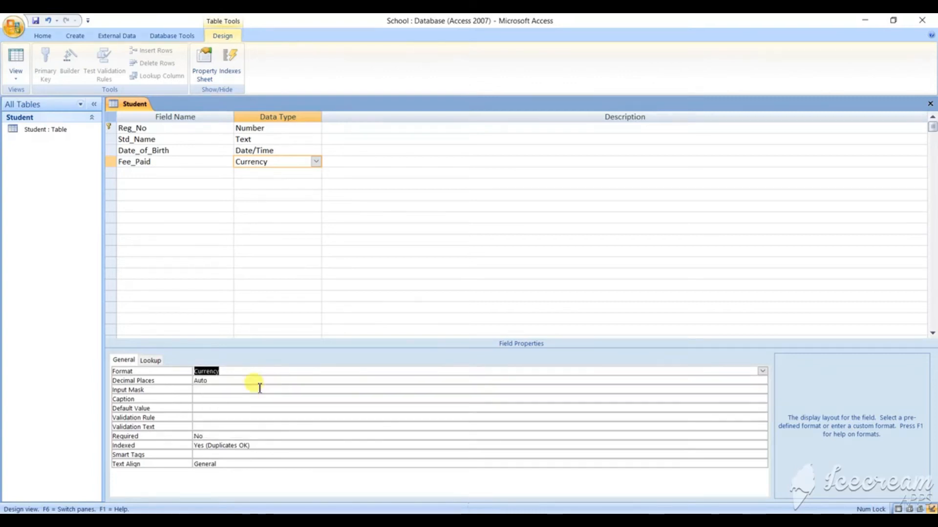
# - Add a field named Sub below Fee_Paid with the Text data type
pyautogui.click(139, 175)
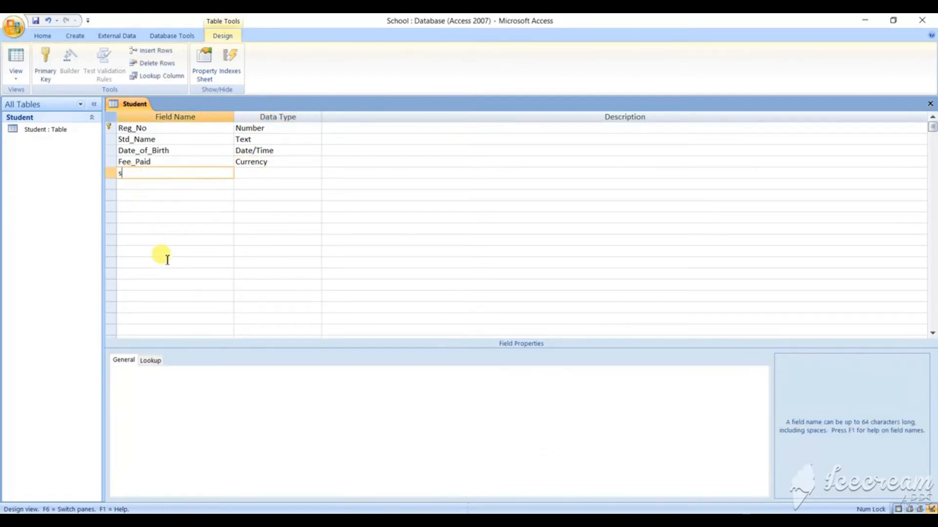
pyautogui.write('Sub')
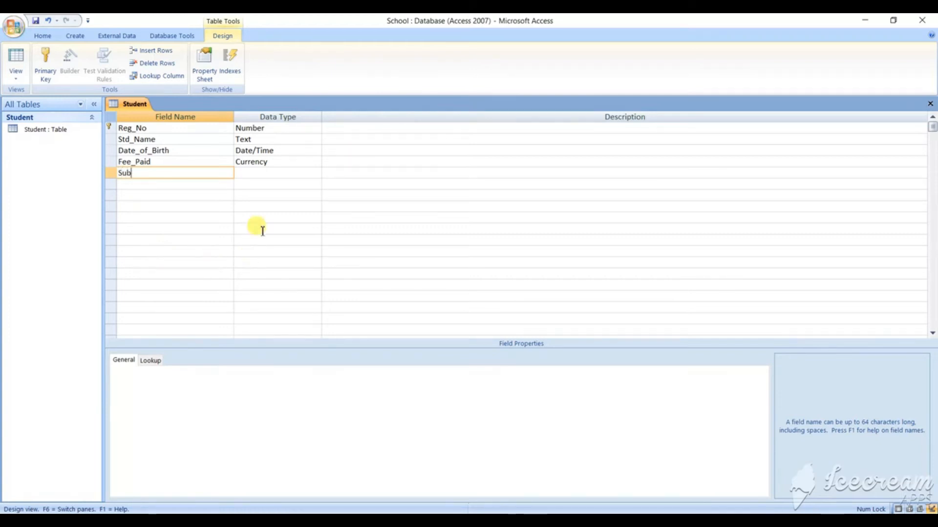
pyautogui.click(298, 174)
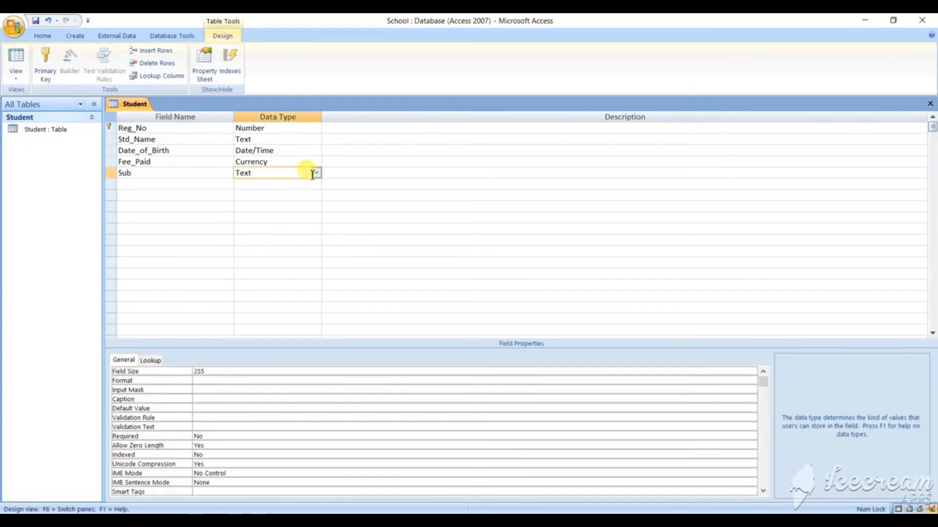
pyautogui.click(315, 174)
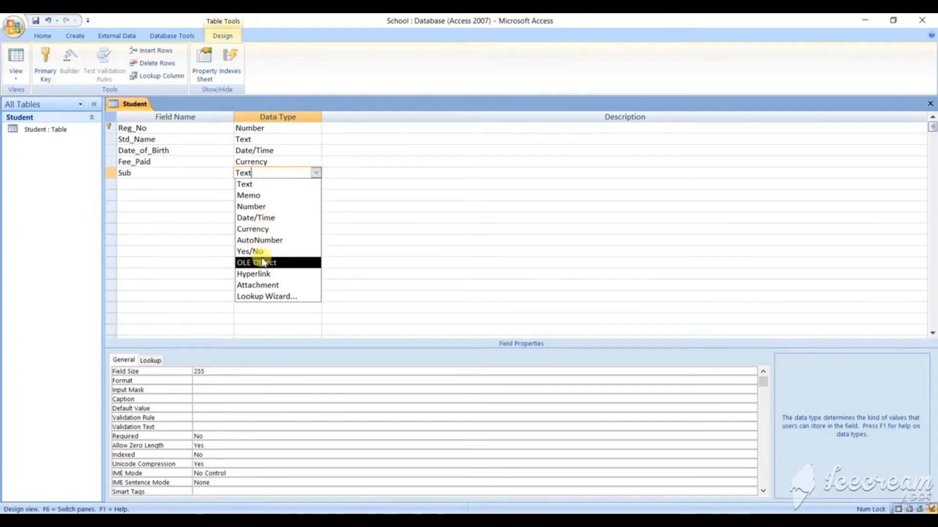
pyautogui.click(264, 188)
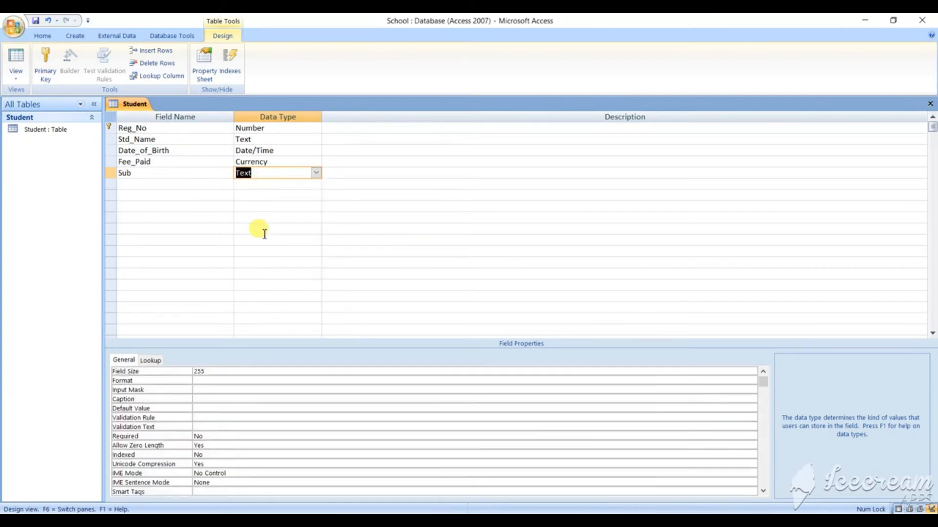
# - Set the field size of the Sub field to 20
pyautogui.click(213, 373)
pyautogui.moveTo(213, 372); pyautogui.dragTo(189, 374)
pyautogui.click(186, 375)
pyautogui.write('20')
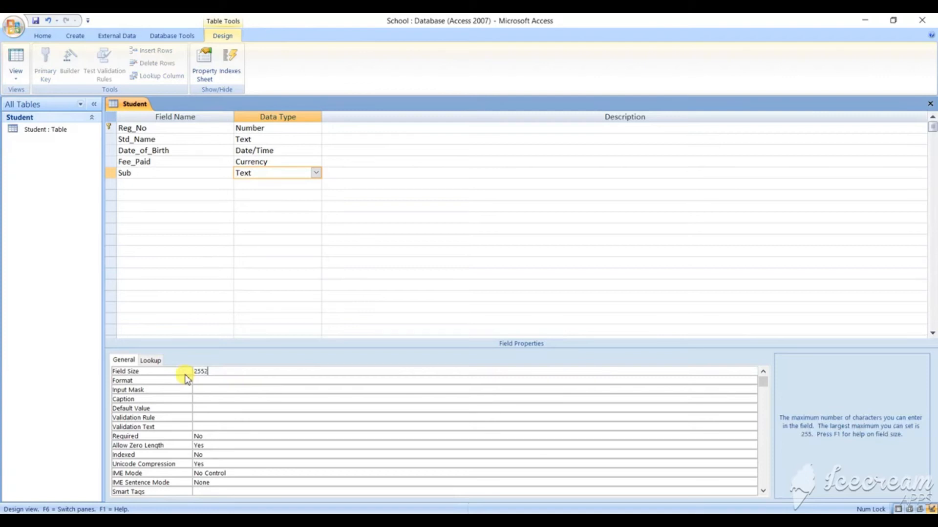
pyautogui.press('BackSpace')
pyautogui.press('BackSpace')
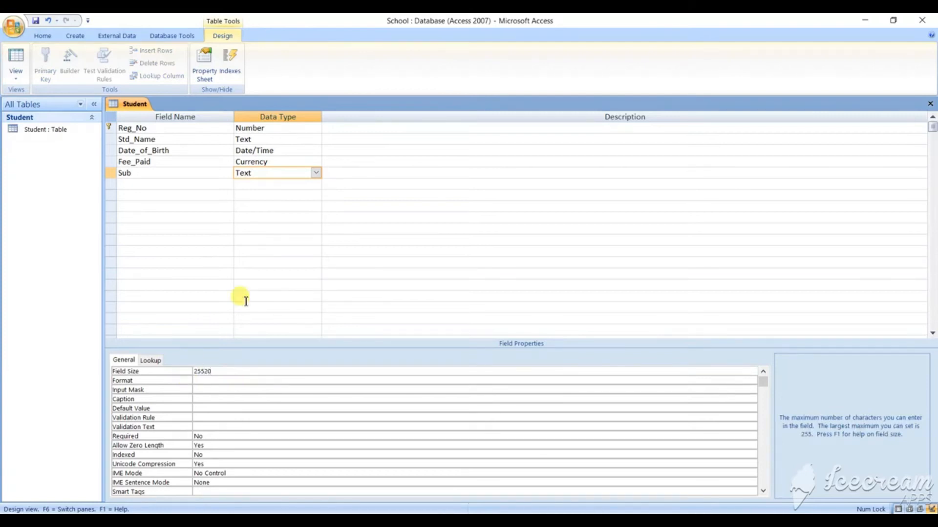
pyautogui.press('BackSpace')
pyautogui.press('BackSpace')
pyautogui.press('BackSpace')
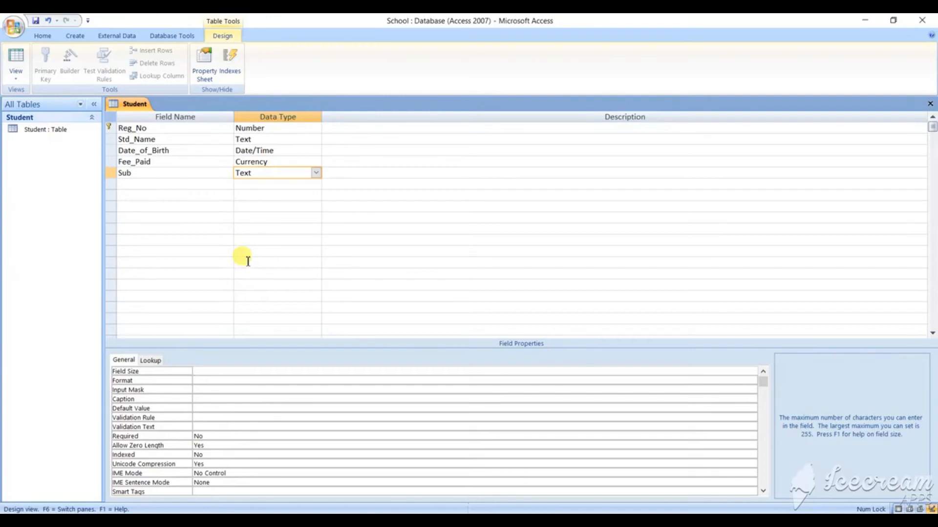
pyautogui.write('20')
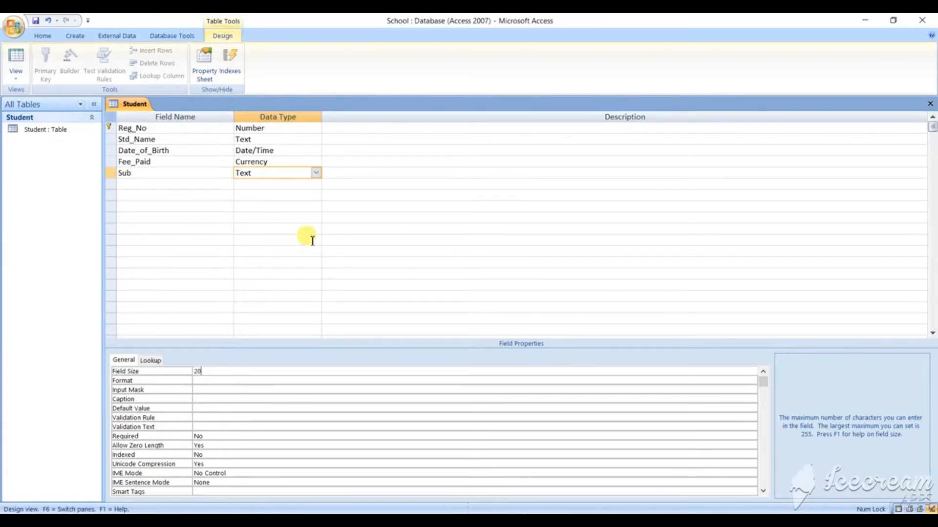
pyautogui.click(376, 239)
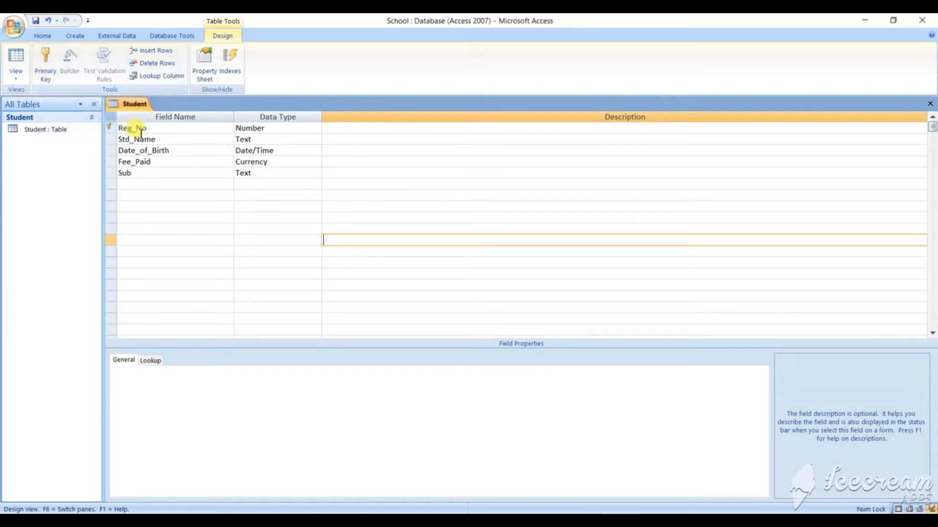
# - Remove the primary key from the Reg_No field and assign it to the same field again
pyautogui.rightClick(109, 127)
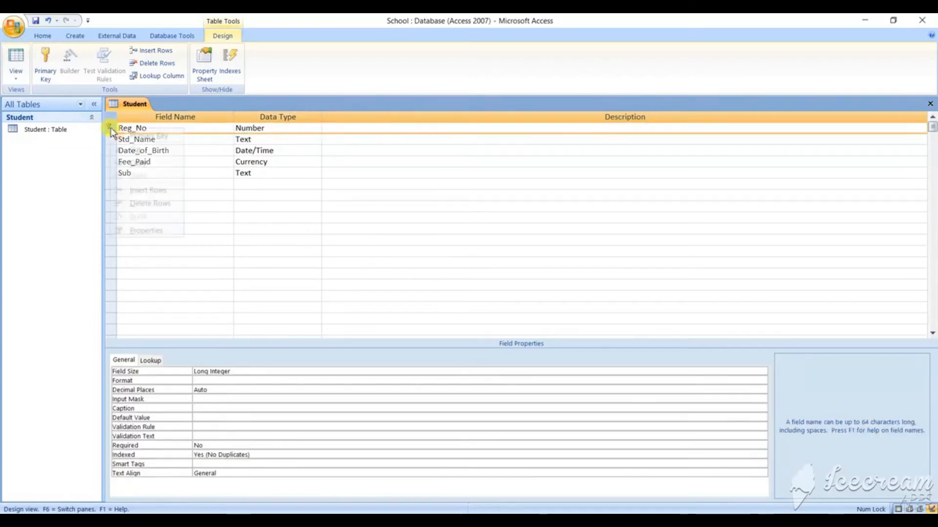
pyautogui.click(134, 140)
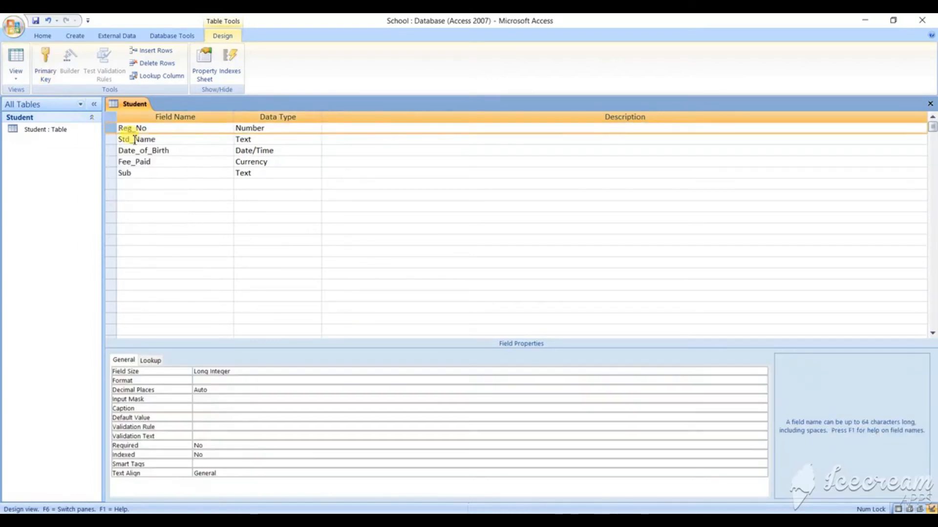
pyautogui.rightClick(110, 130)
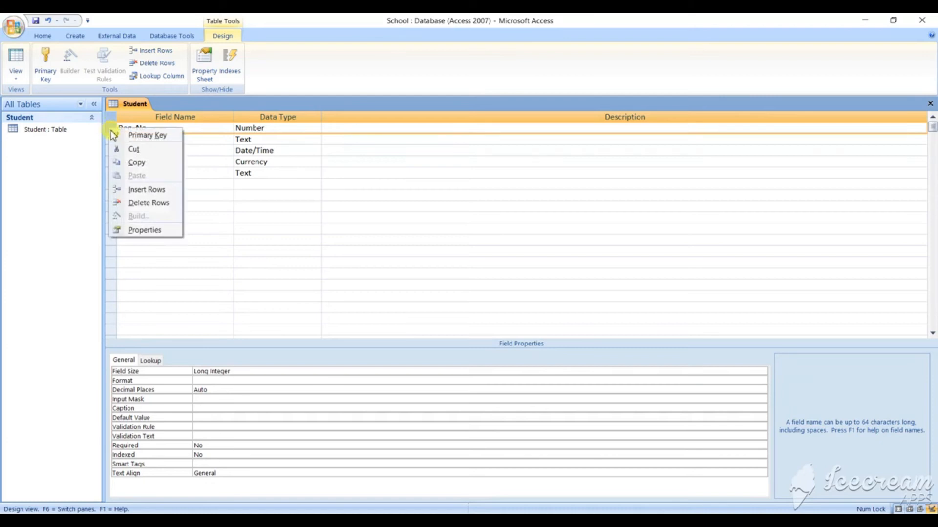
pyautogui.click(127, 133)
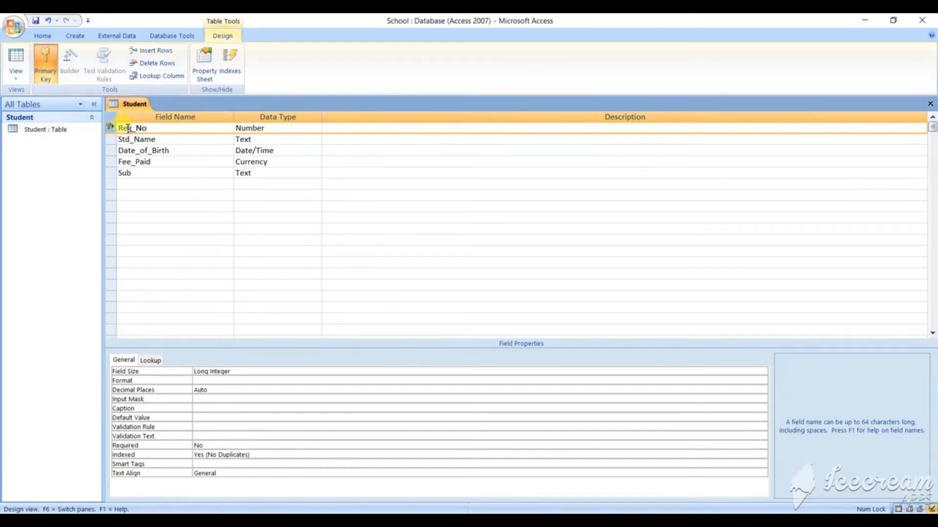
pyautogui.click(53, 65)
# - Close the Student table saving its design changes, and reopen it in Datasheet view
pyautogui.click(929, 104)
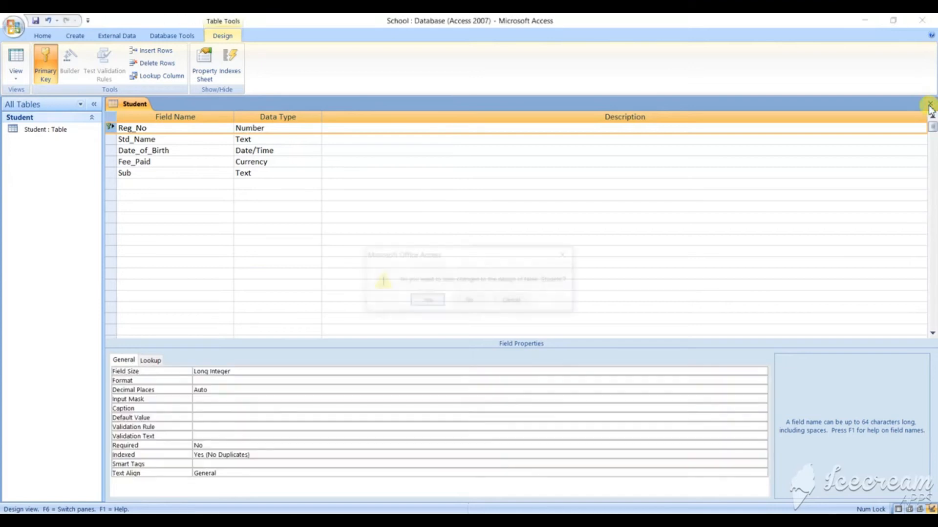
pyautogui.click(436, 303)
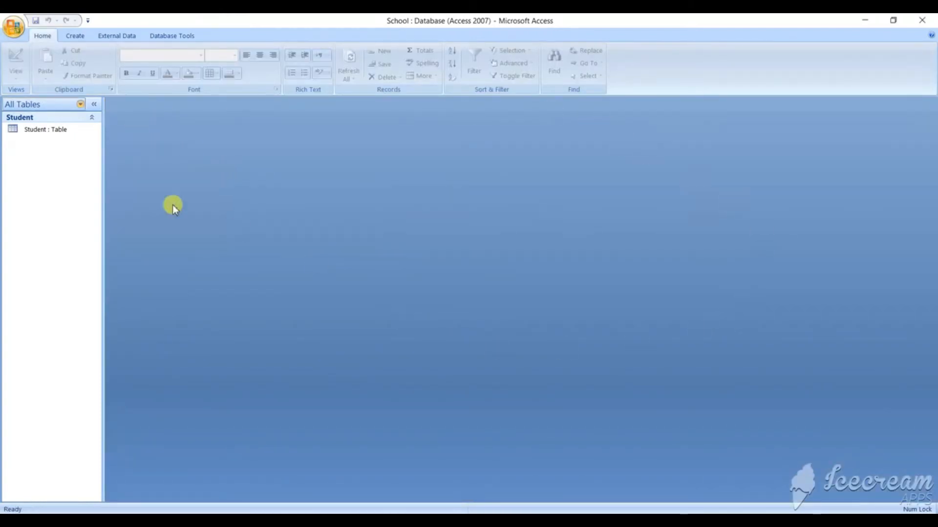
pyautogui.doubleClick(54, 132)
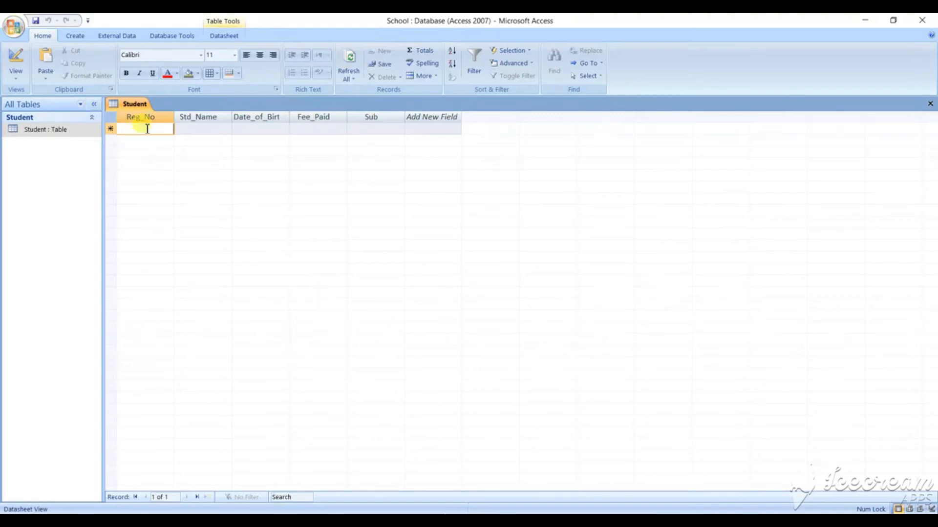
# - Enter the registration number and the student's full name in the first record of the Student table
pyautogui.write('121')
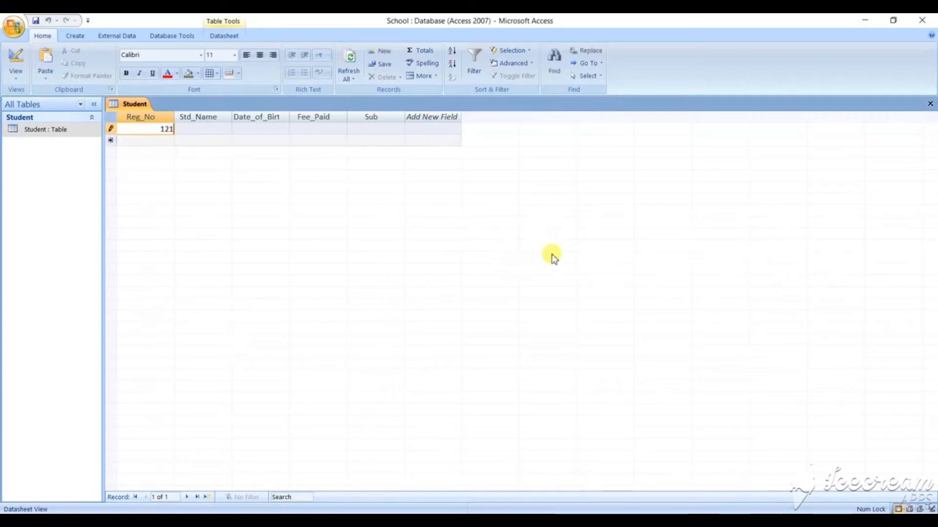
pyautogui.press('Tab')
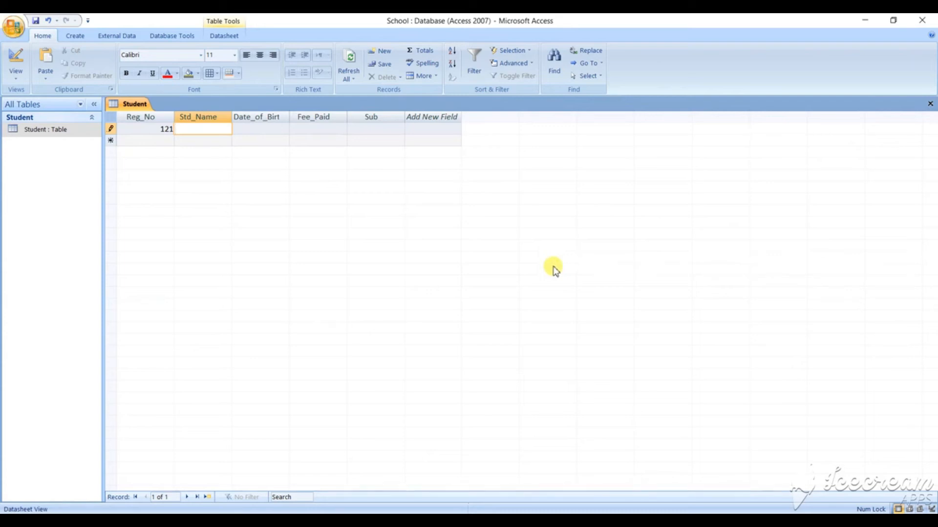
pyautogui.write('Ajay Sharma')
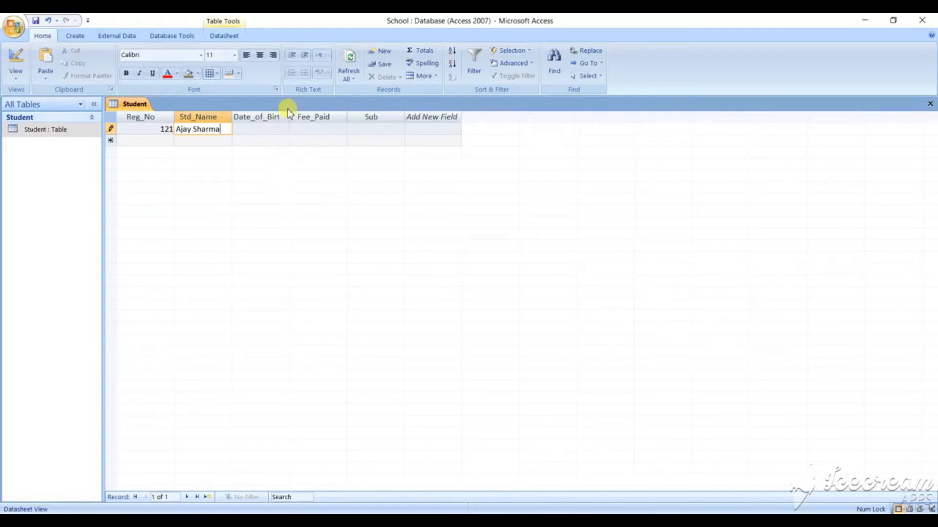
# - Widen the Date_of_Birth column to fit its heading and enter the first student's date of birth
pyautogui.moveTo(291, 117); pyautogui.dragTo(296, 117)
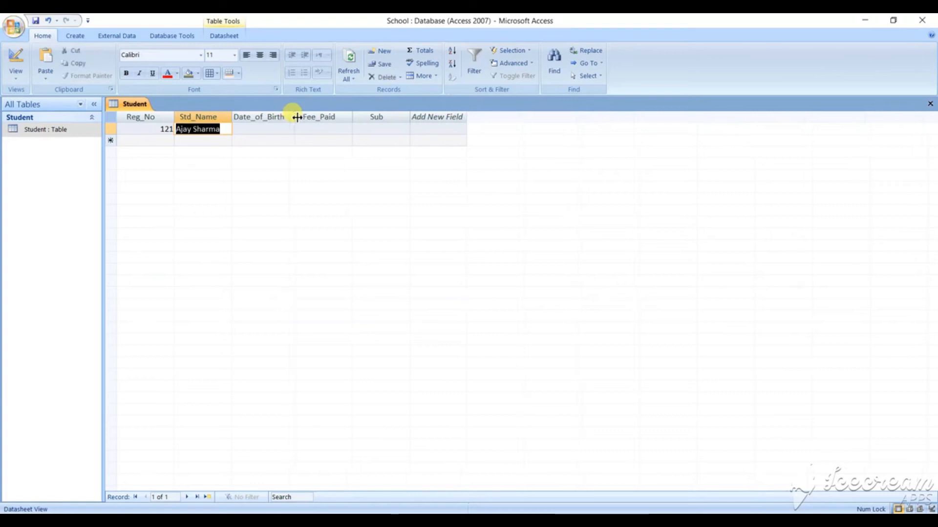
pyautogui.click(263, 129)
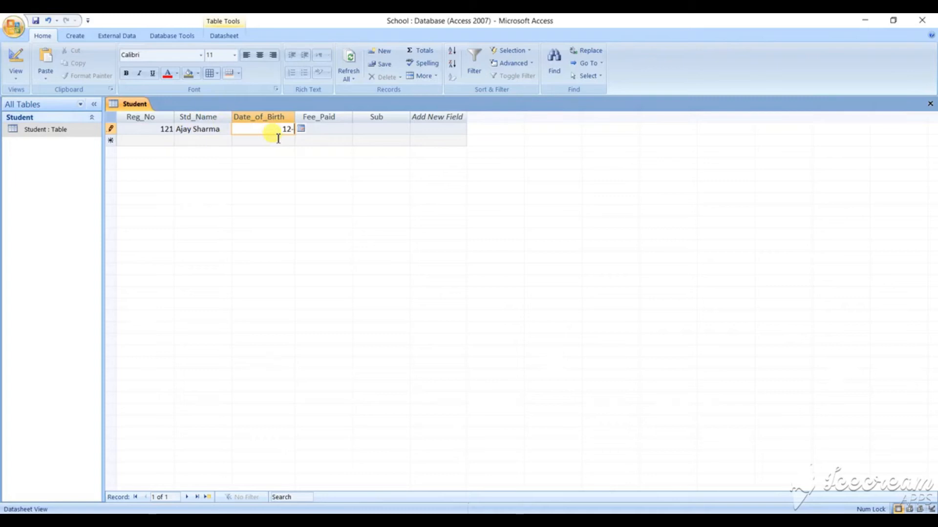
pyautogui.write('10')
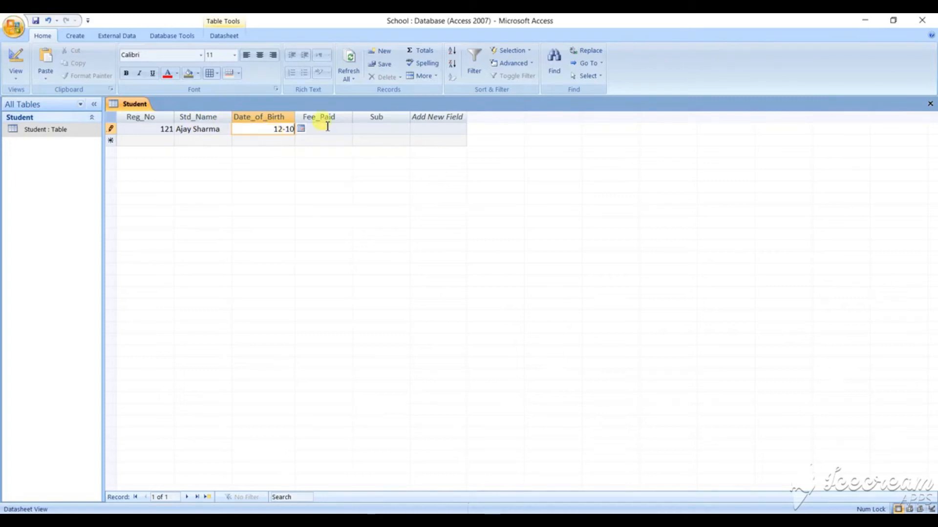
pyautogui.write('-2002')
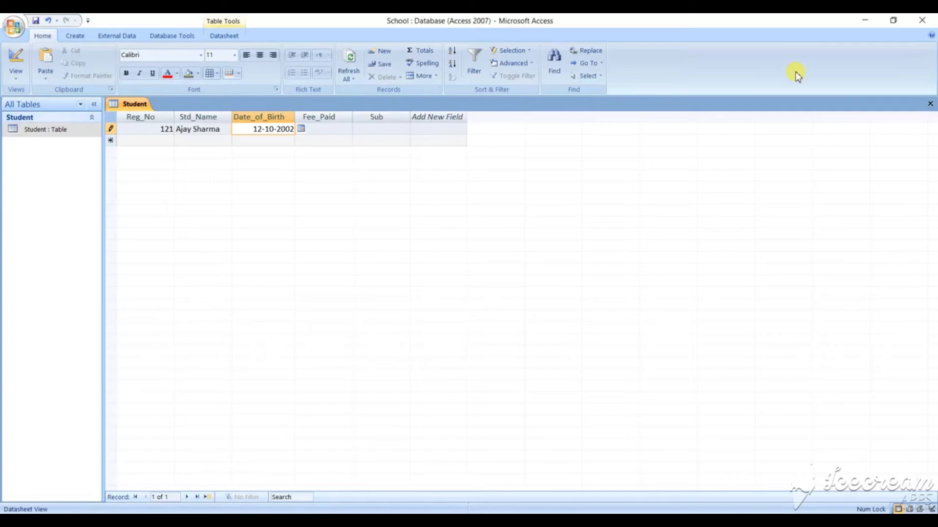
# - Complete the first record with 80000 as Fee_Paid and Comp as Sub
pyautogui.click(316, 128)
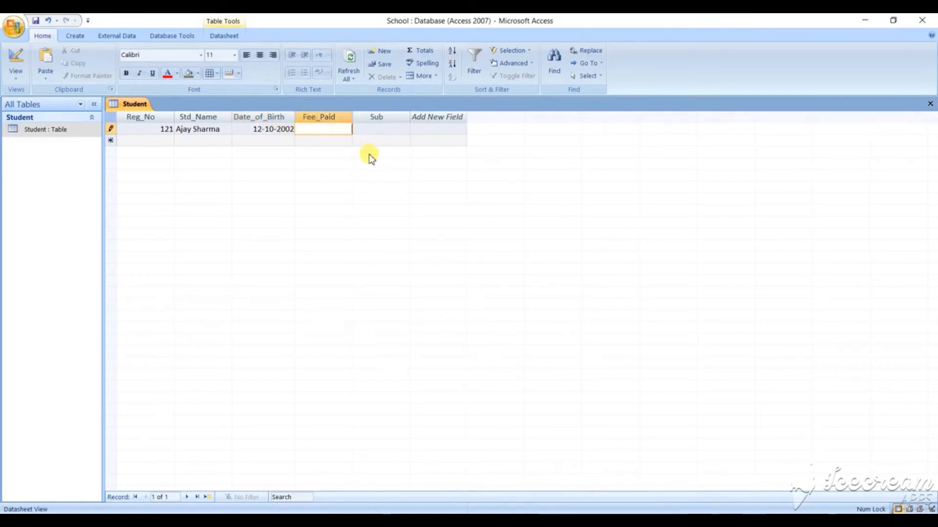
pyautogui.write('80')
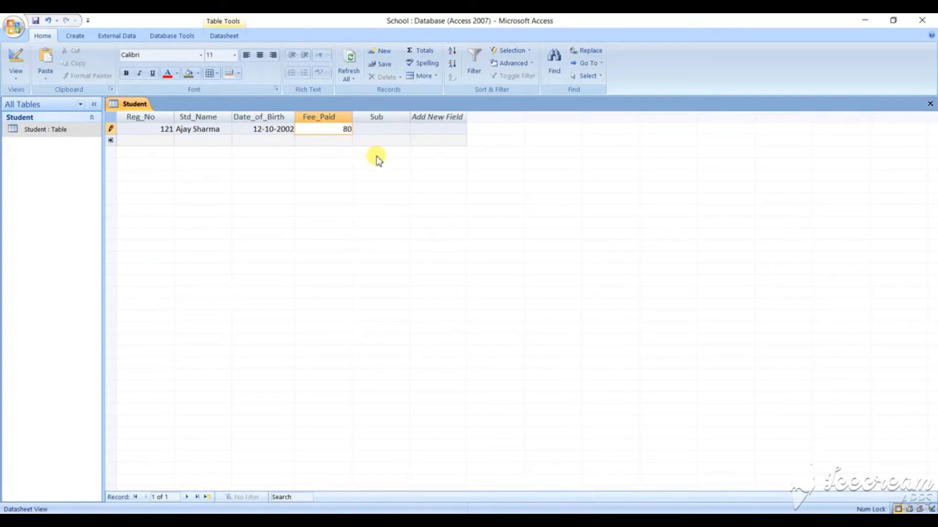
pyautogui.write('000')
pyautogui.click(379, 128)
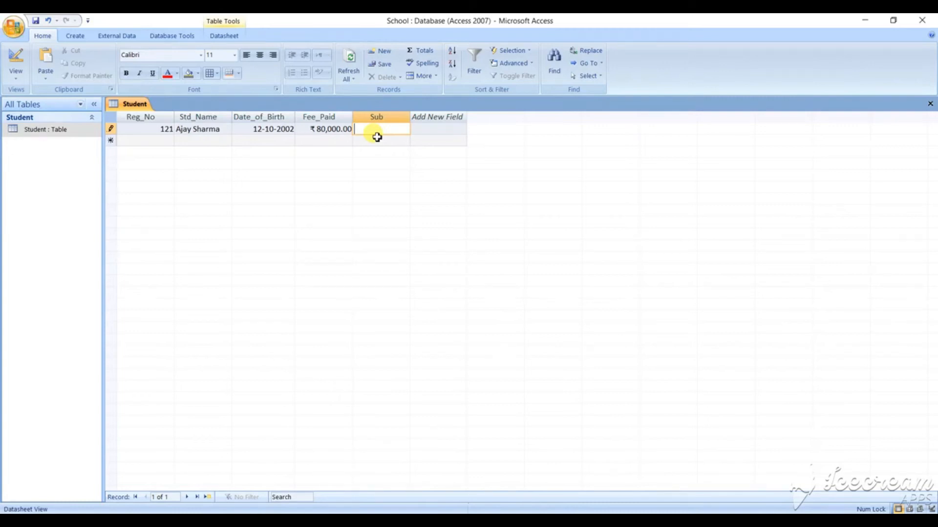
pyautogui.write('Comp')
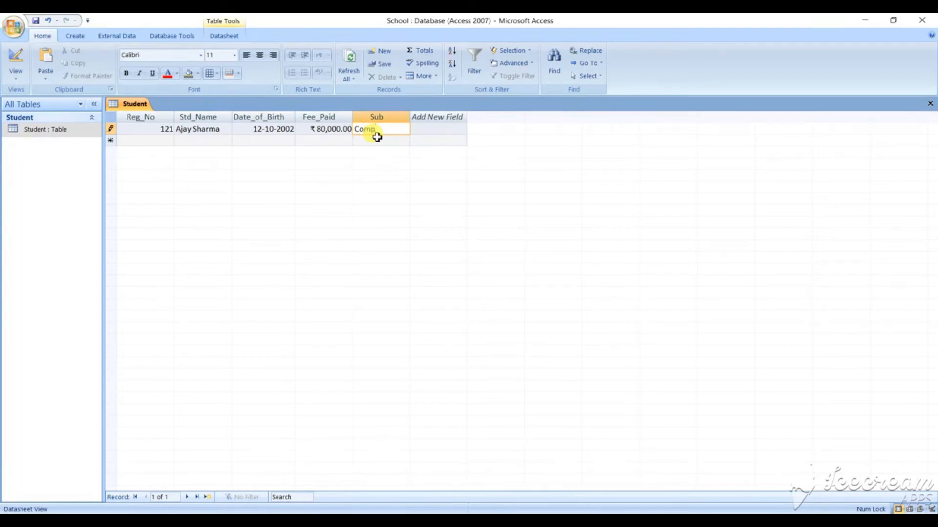
# - Start a second record with the same registration number as the first and enter another student's full name
pyautogui.click(159, 143)
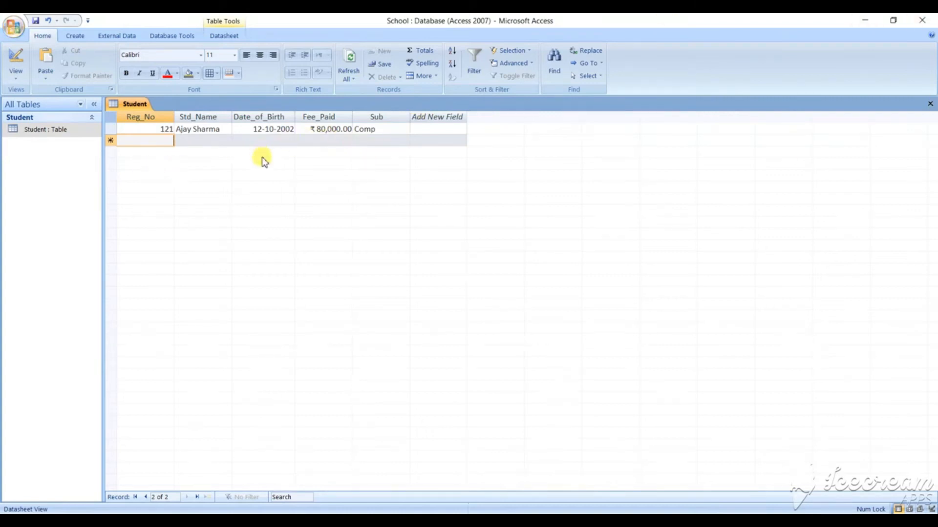
pyautogui.write('121')
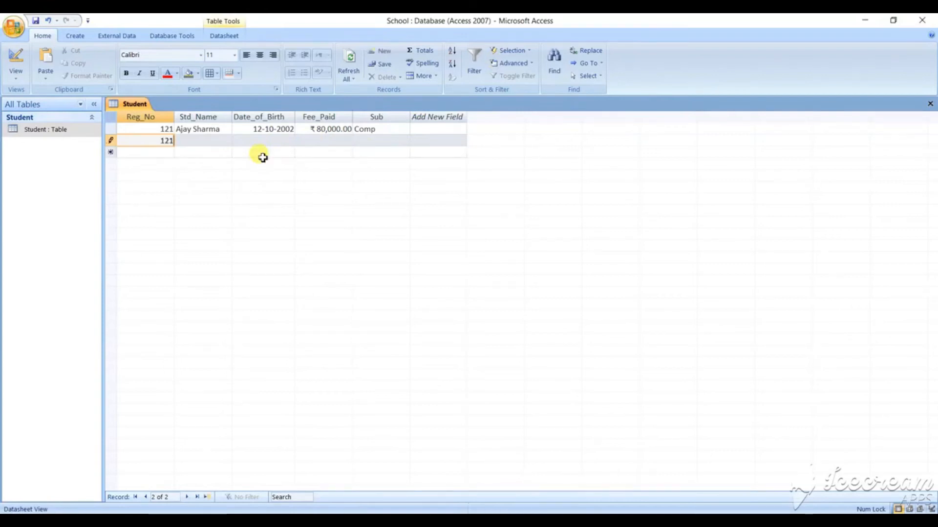
pyautogui.press('Tab')
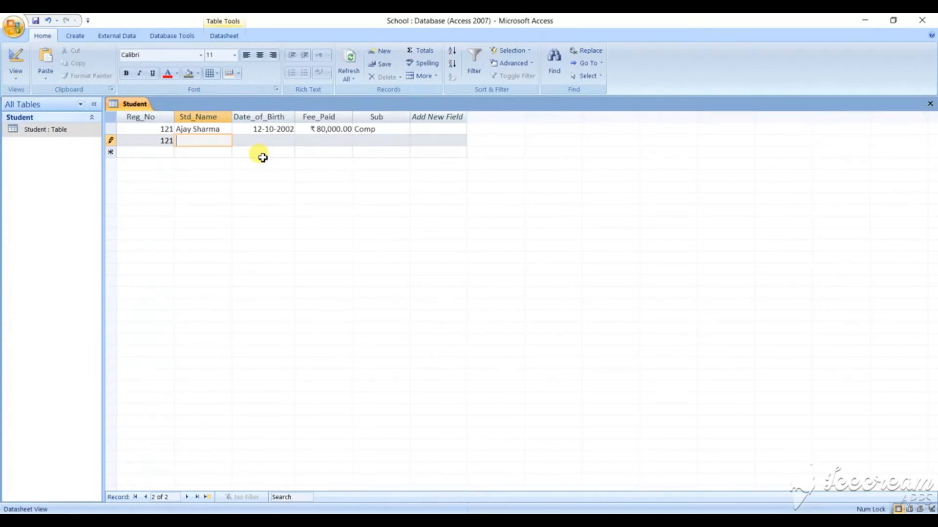
pyautogui.write('Sunil Roy')
pyautogui.press('Tab')
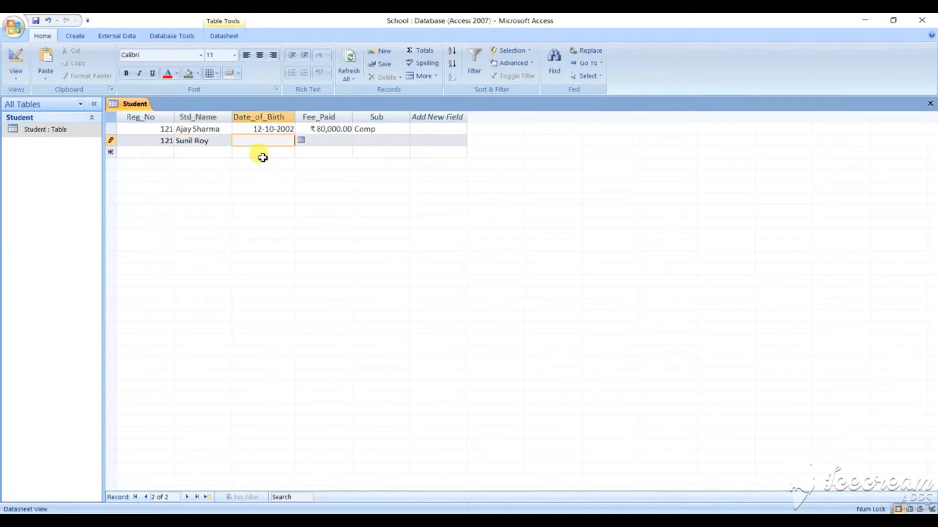
# - Enter the second student's date of birth in the Date_of_Birth field of the second record
pyautogui.write('10-')
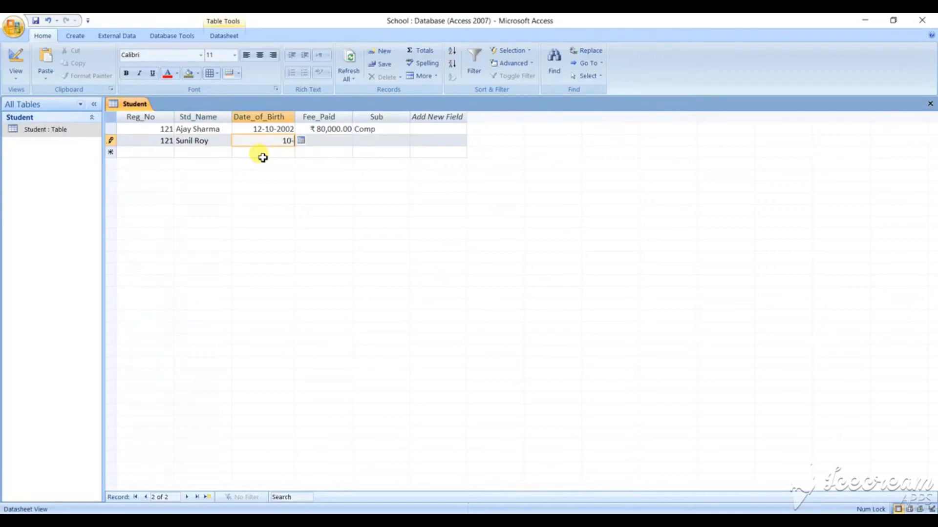
pyautogui.write('01')
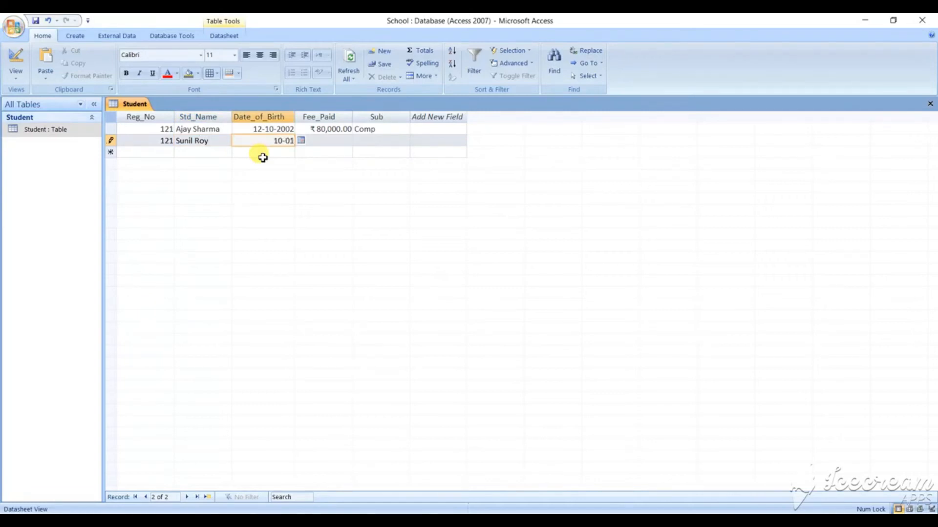
pyautogui.write('-2000')
pyautogui.press('Tab')
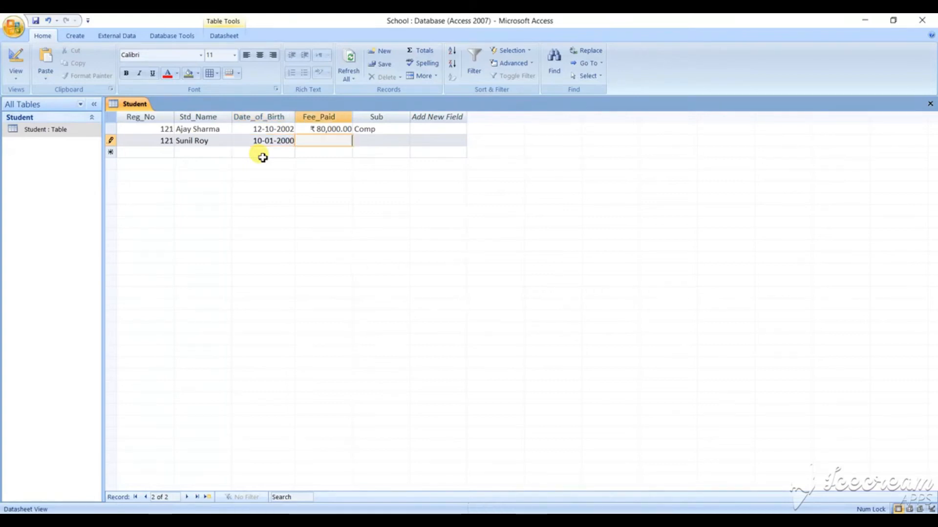
# - Enter 50000 as Fee_Paid and Science as Sub in the second record and try to save it
pyautogui.write('50000')
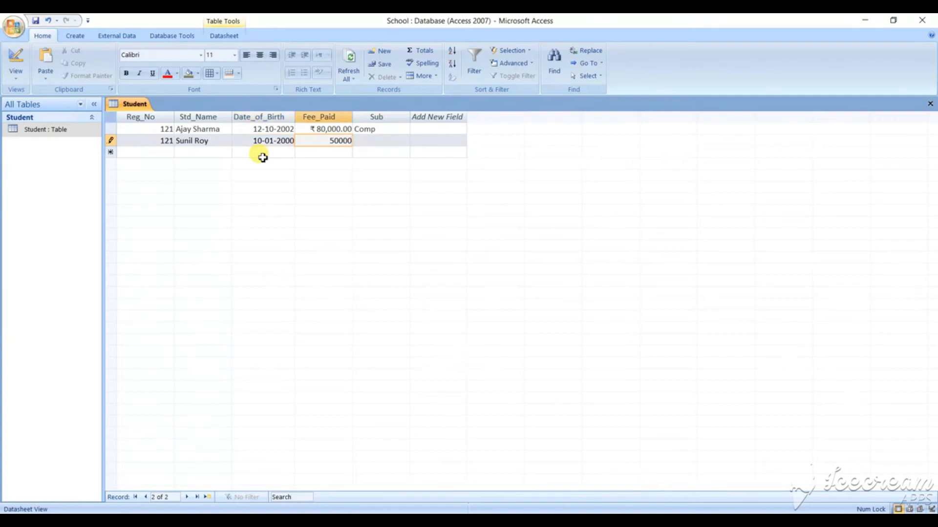
pyautogui.press('Tab')
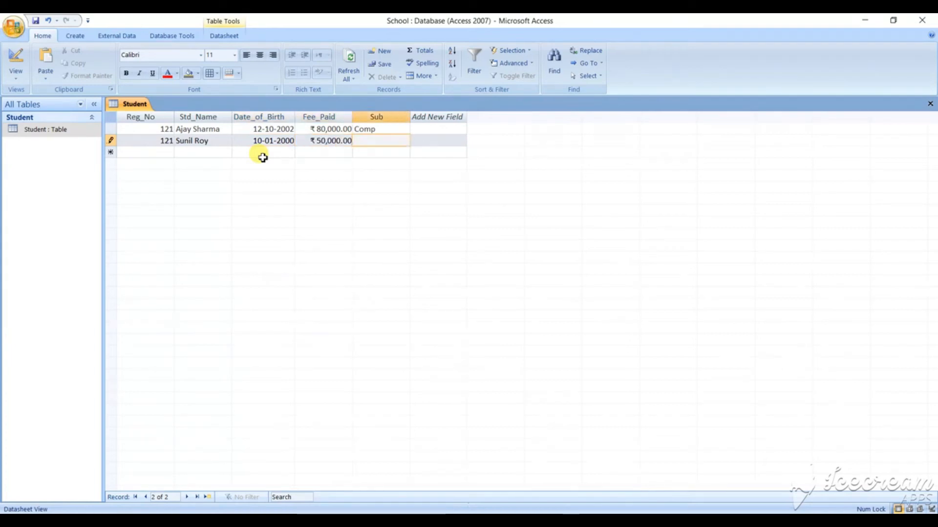
pyautogui.write('Science')
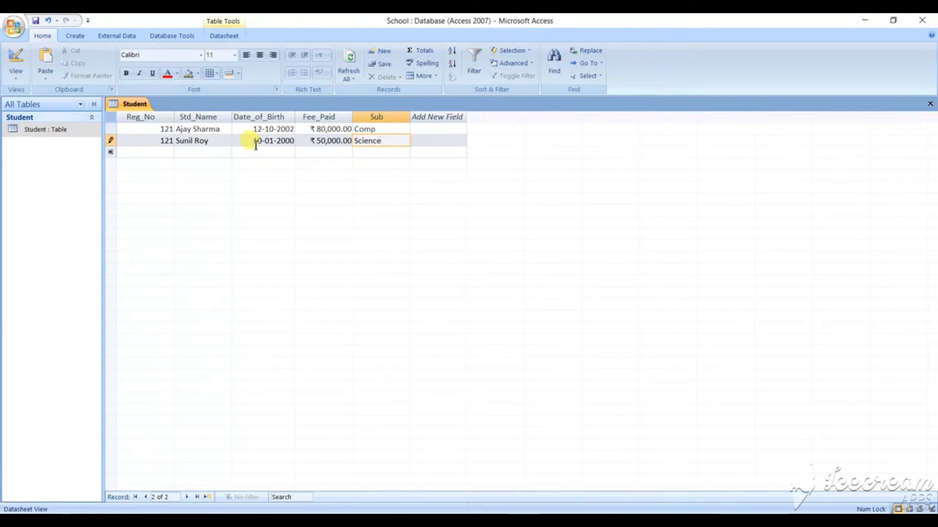
pyautogui.press('Down')
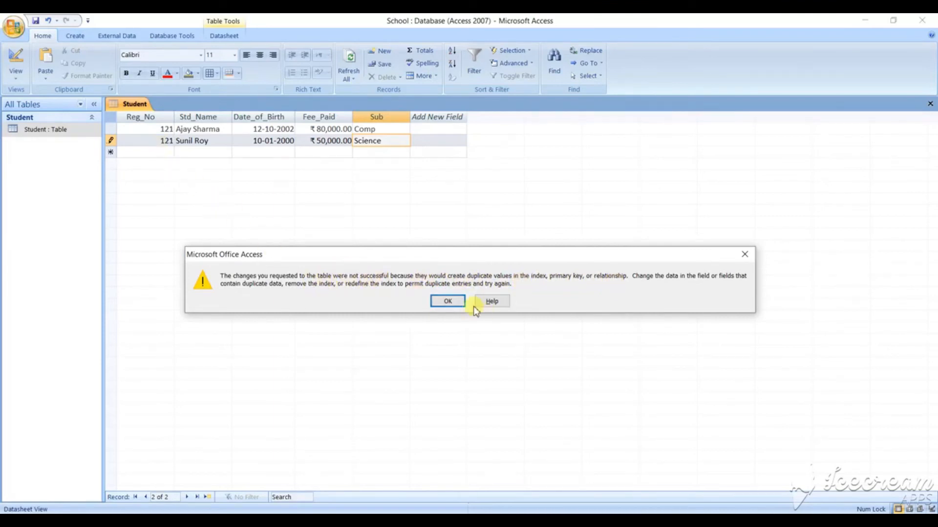
pyautogui.click(448, 301)
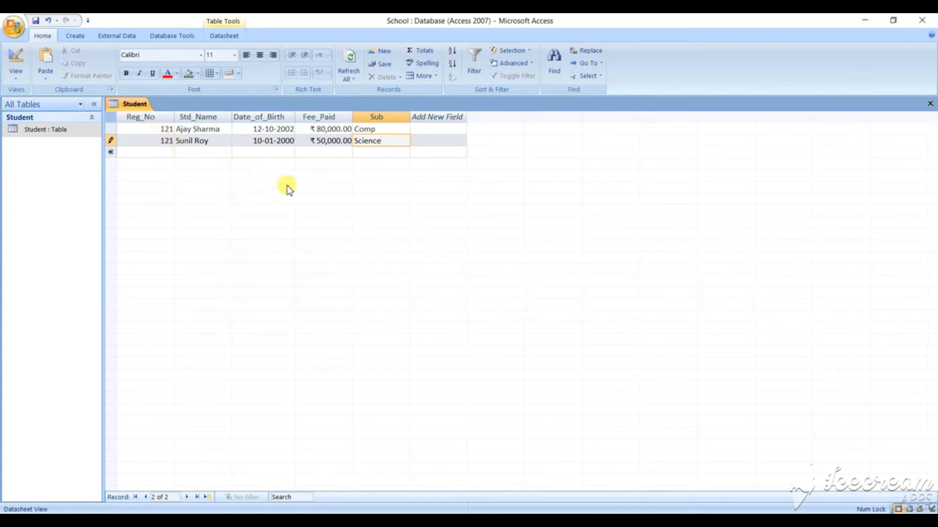
# - Change the second record's Reg_No to the number following the first student's and save the record
pyautogui.press('Left')
pyautogui.press('Left')
pyautogui.press('Left')
pyautogui.press('Left')
pyautogui.press('Left')
pyautogui.press('Left')
pyautogui.press('Left')
pyautogui.press('Left')
pyautogui.press('Left')
pyautogui.press('Left')
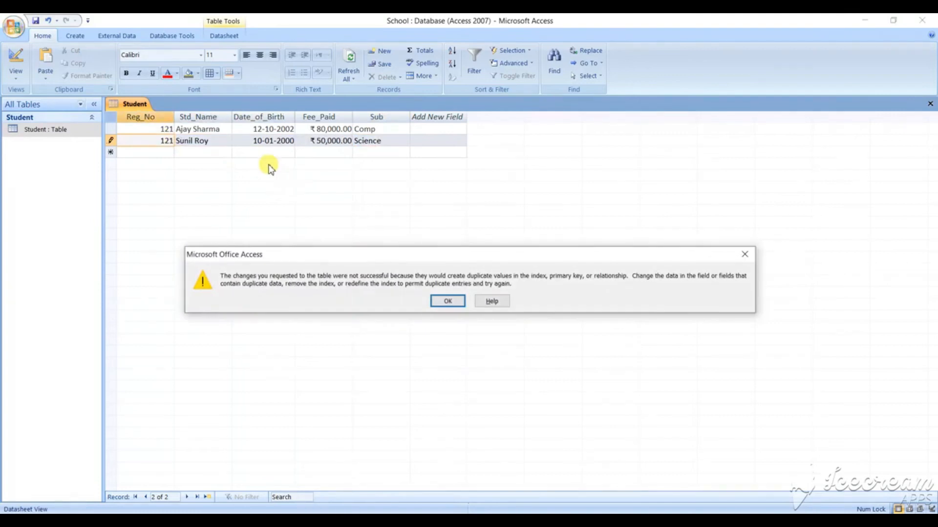
pyautogui.click(744, 258)
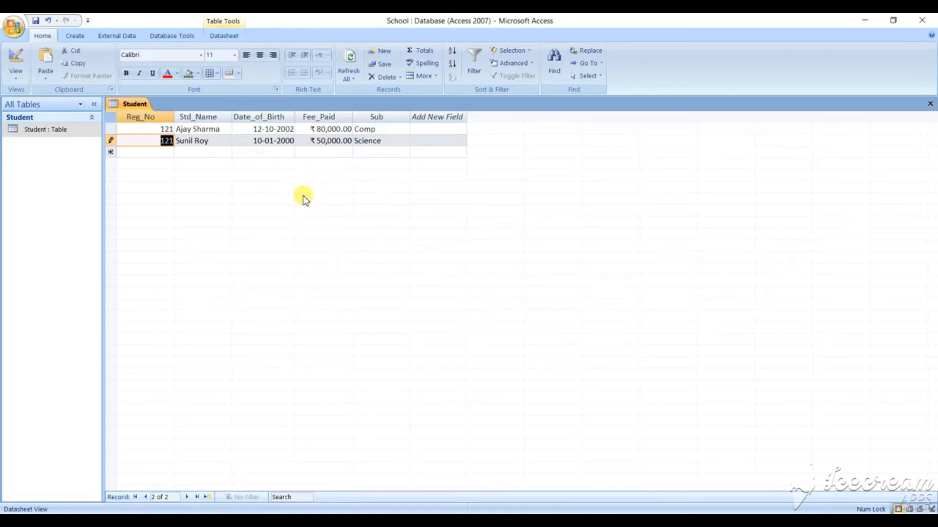
pyautogui.press('BackSpace')
pyautogui.write('122')
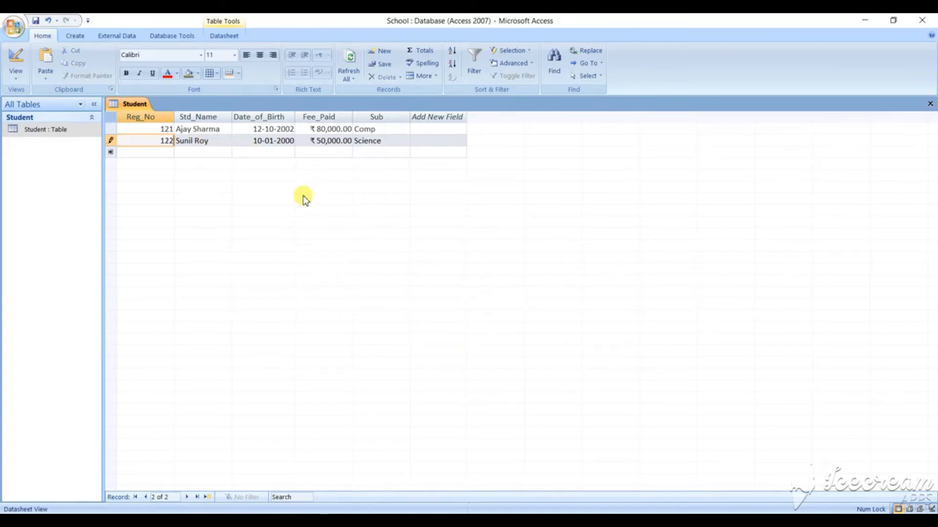
pyautogui.click(401, 141)
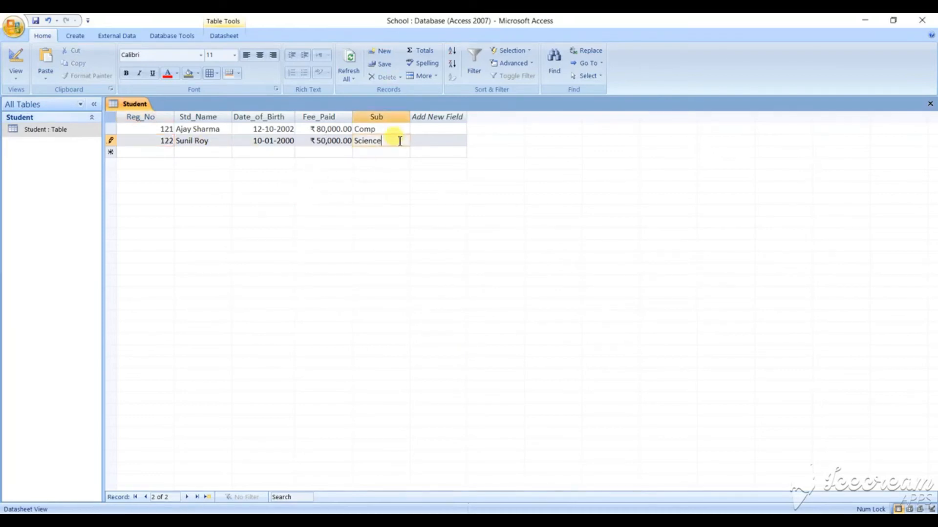
pyautogui.press('Tab')
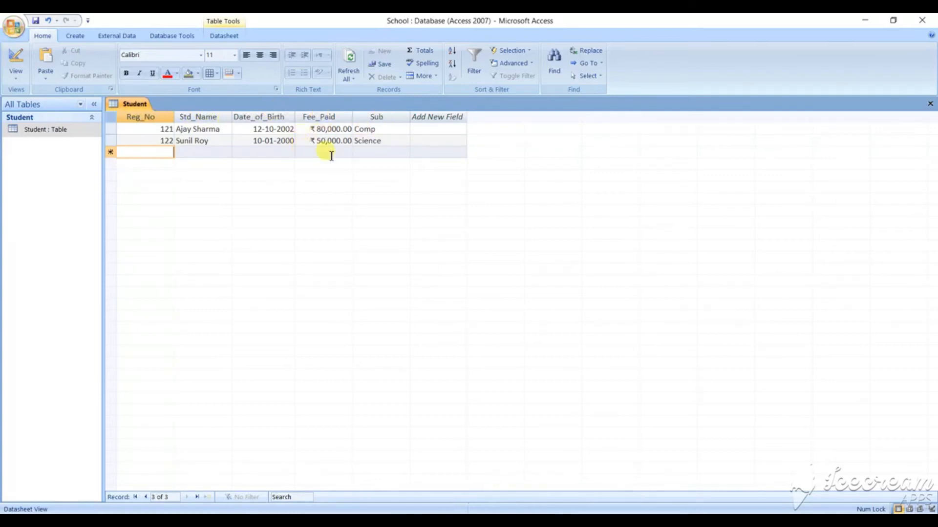
# - Start a third record with the next consecutive registration number, the student's full name and date of birth
pyautogui.write('123')
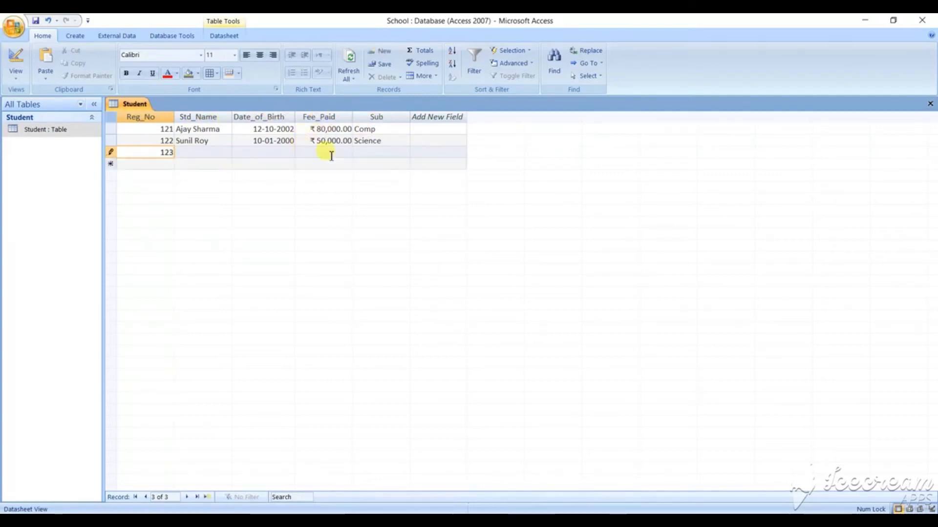
pyautogui.press('Tab')
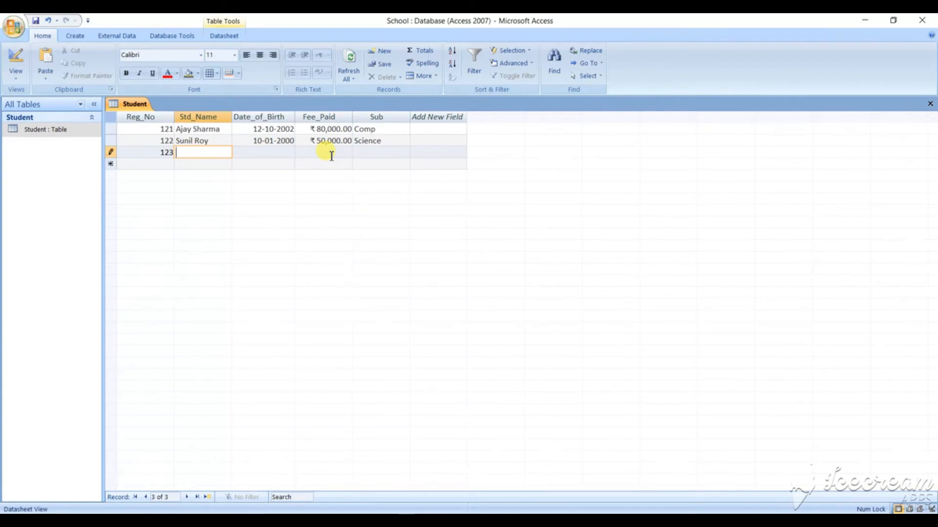
pyautogui.write('Amir Solank')
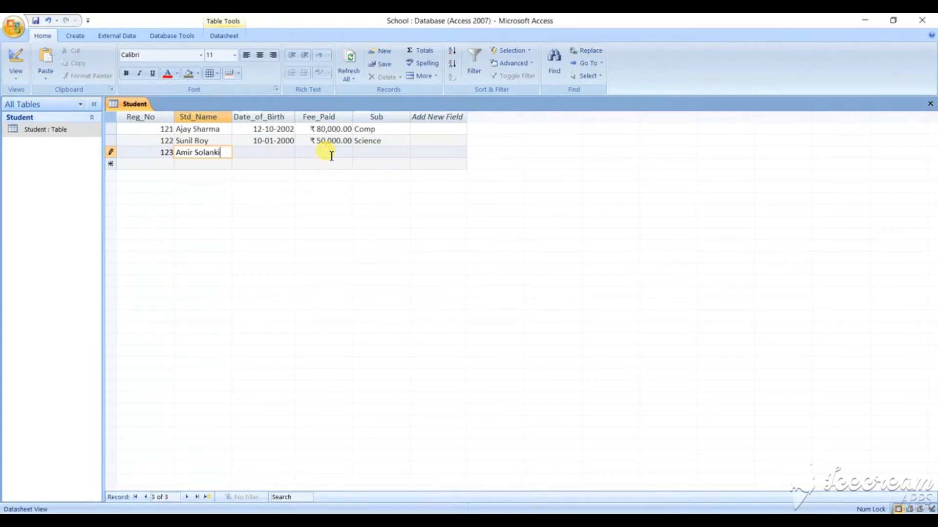
pyautogui.write('i')
pyautogui.press('Tab')
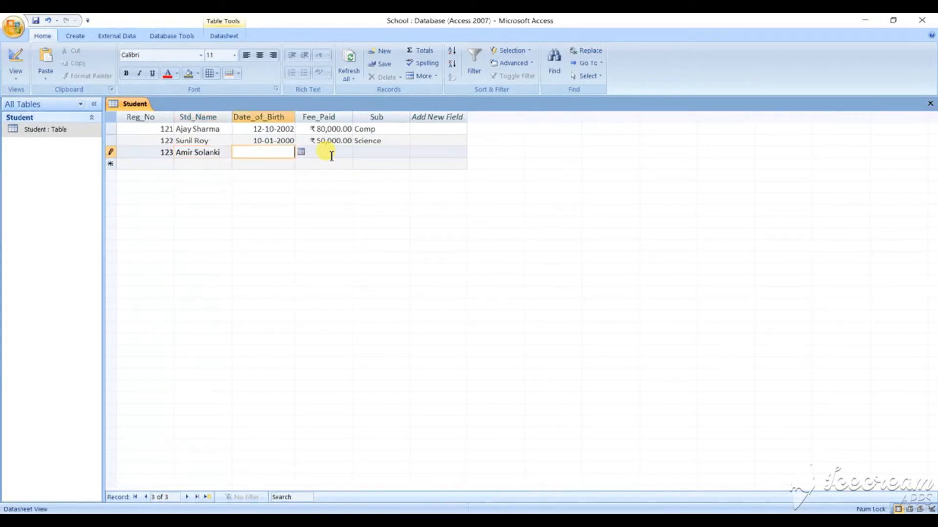
pyautogui.write('4-05-1999')
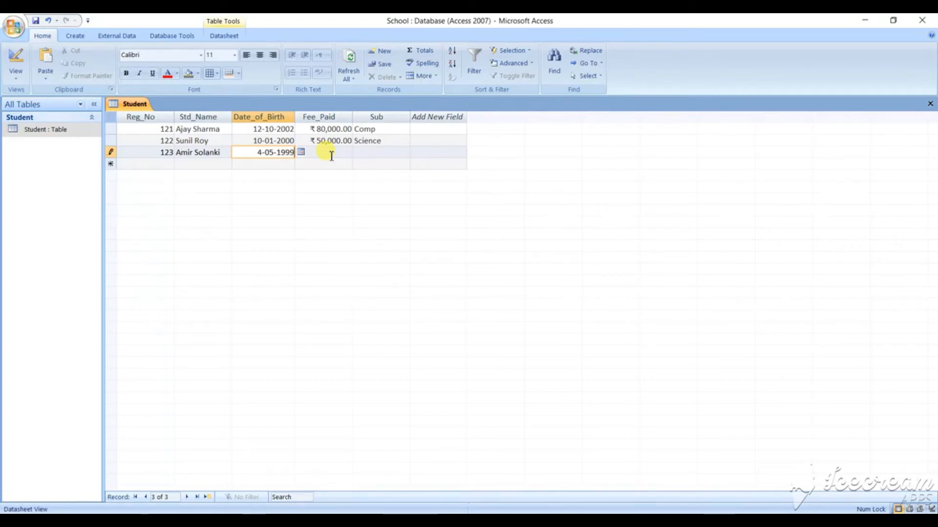
pyautogui.click(331, 156)
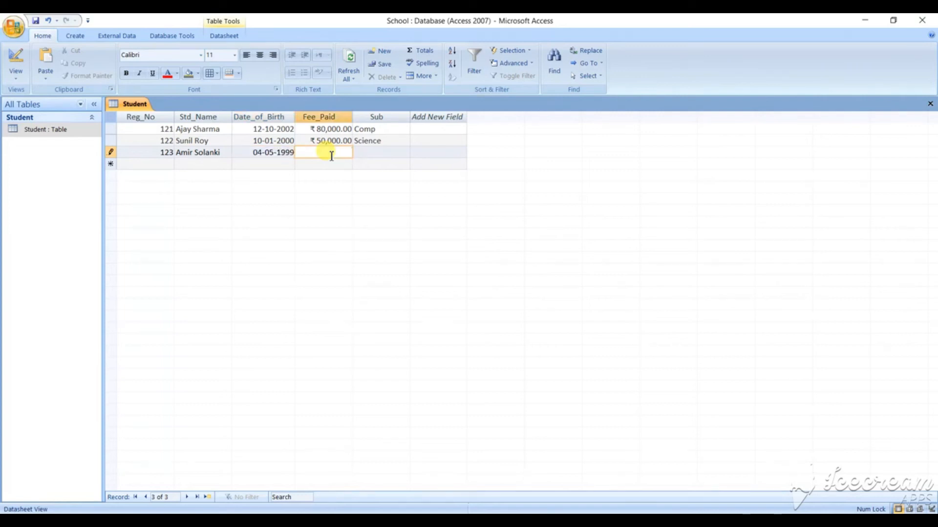
# - Complete the third record with 650000 as Fee_Paid and History as Sub
pyautogui.write('650000')
pyautogui.press('Tab')
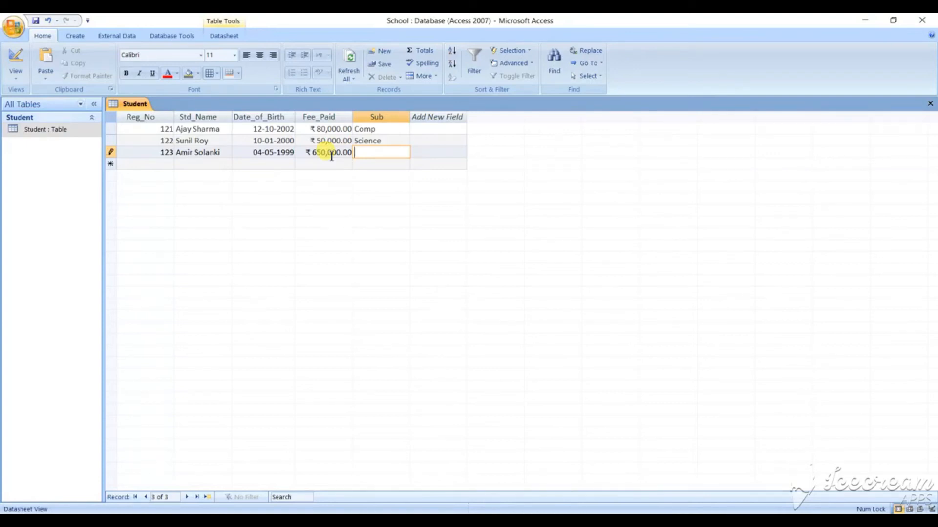
pyautogui.write('History')
pyautogui.press('Return')
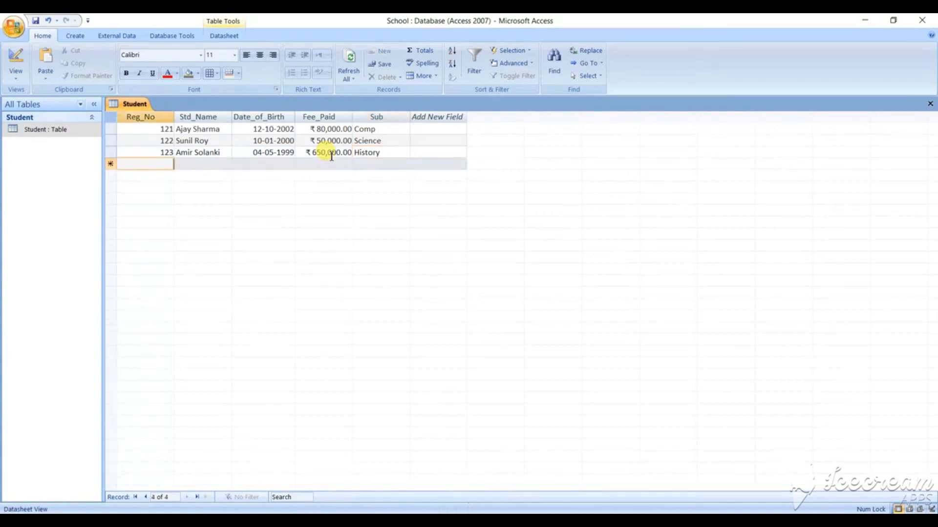
# - Start a fourth record with the next consecutive registration number, the student's full name and date of birth
pyautogui.write('124')
pyautogui.press('Return')
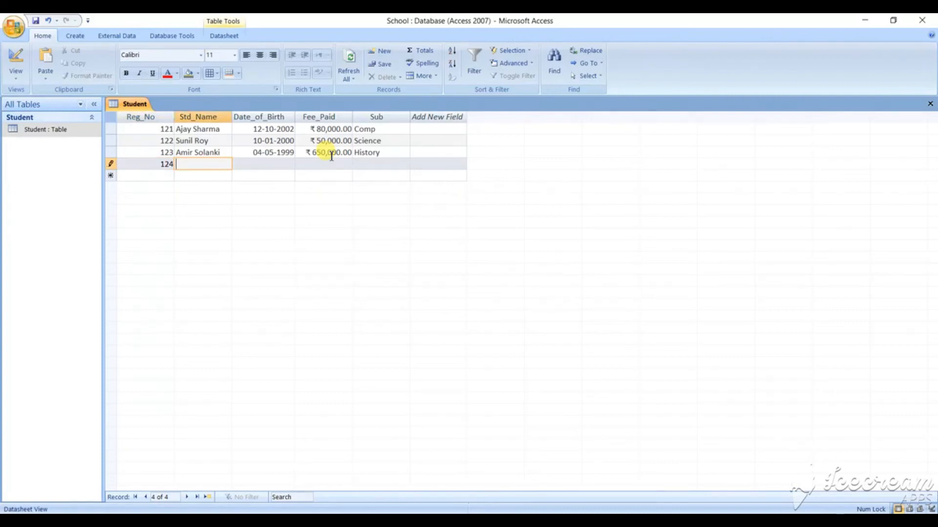
pyautogui.write('Ranvir Singh')
pyautogui.press('Tab')
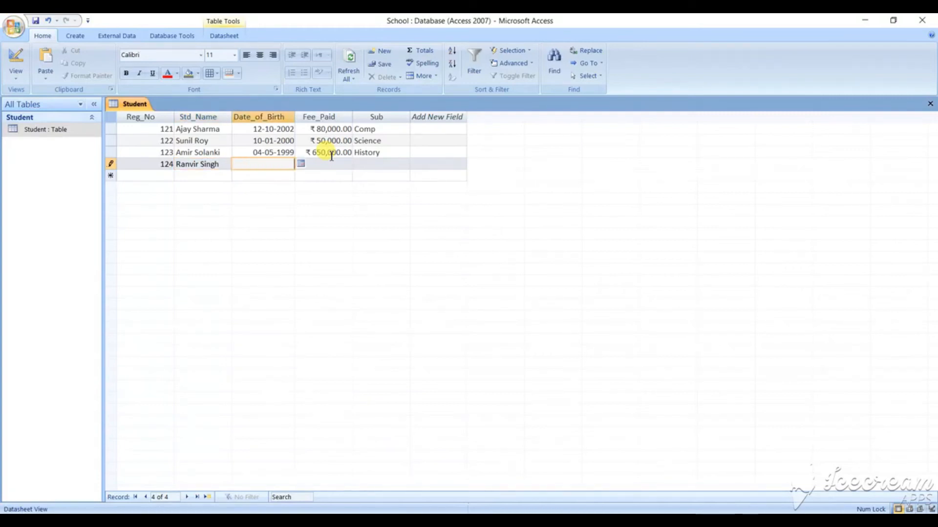
pyautogui.write('06-06-1998')
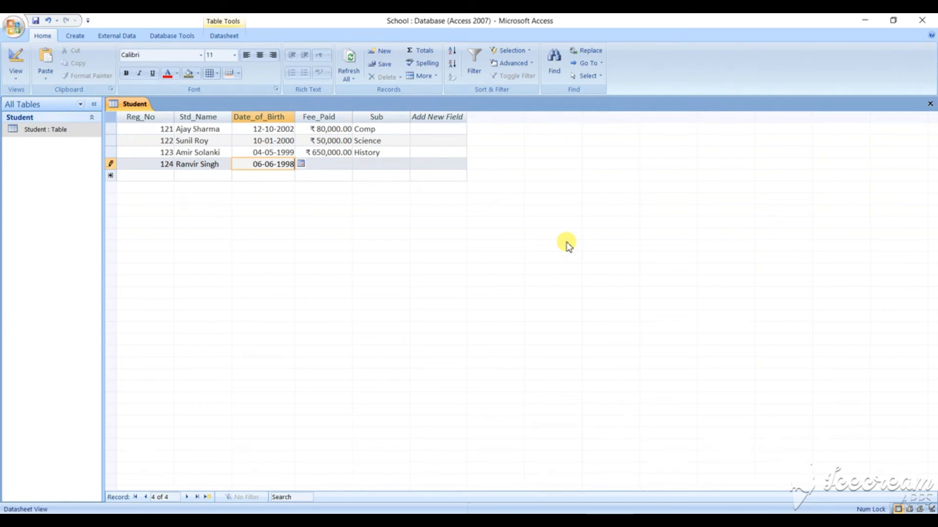
pyautogui.press('Tab')
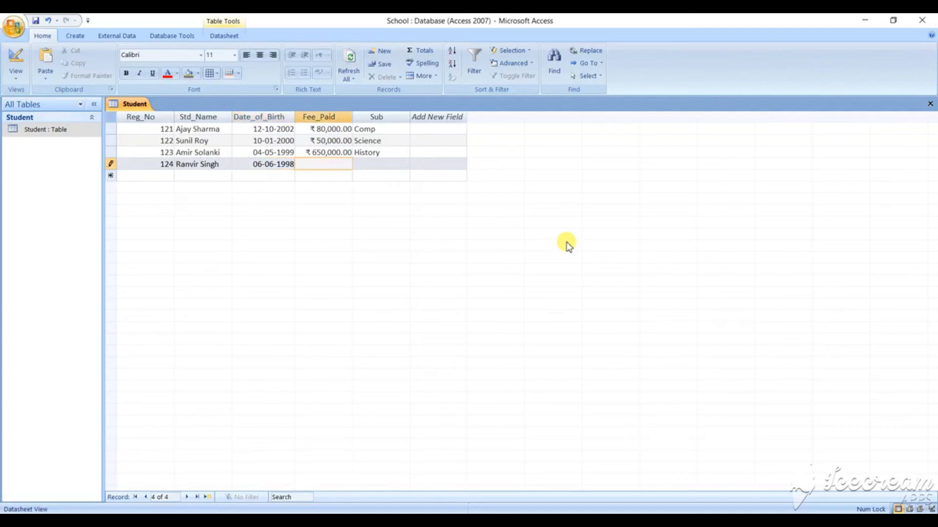
# - Complete the fourth record with 54000 as Fee_Paid and Geography as Sub
pyautogui.write('54000')
pyautogui.press('Tab')
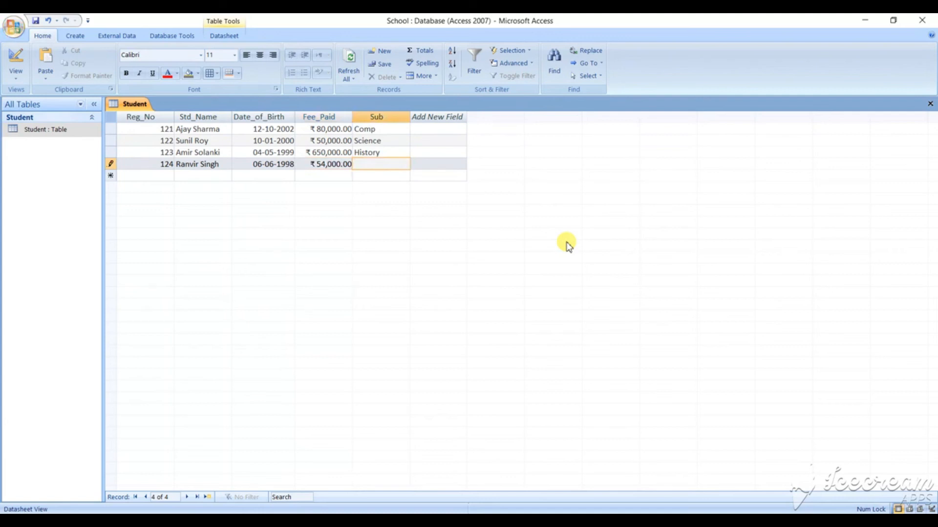
pyautogui.write('Geography')
pyautogui.press('Tab')
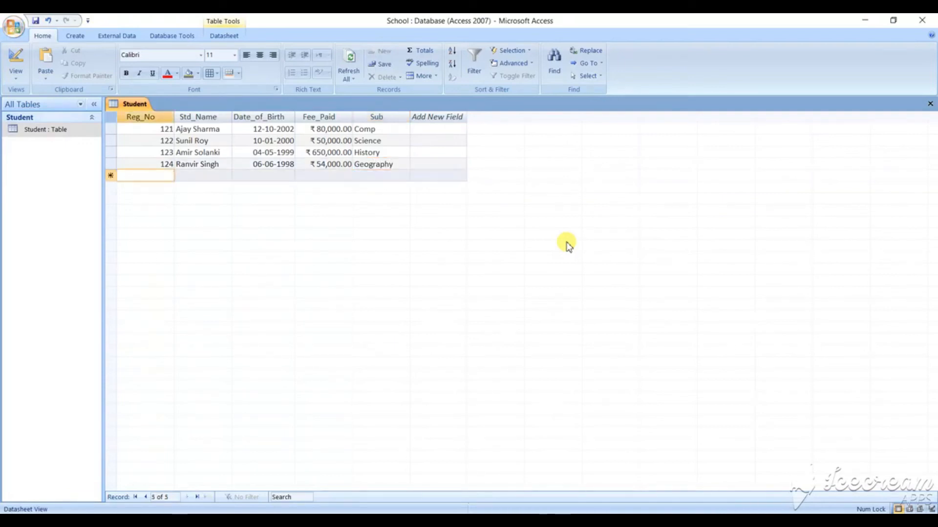
# - Start a fifth record with the next consecutive registration number and the student's first name
pyautogui.write('125')
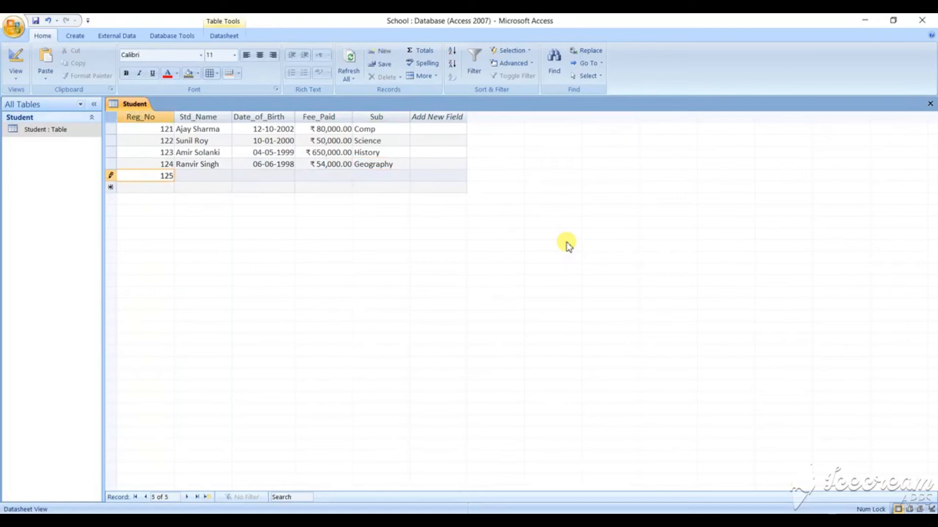
pyautogui.press('Tab')
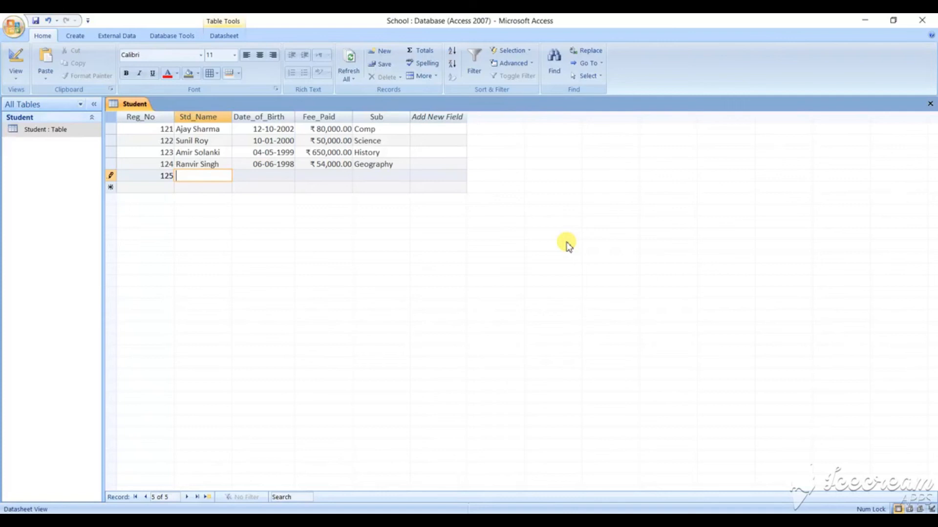
pyautogui.write('Alina')
pyautogui.press('Down')
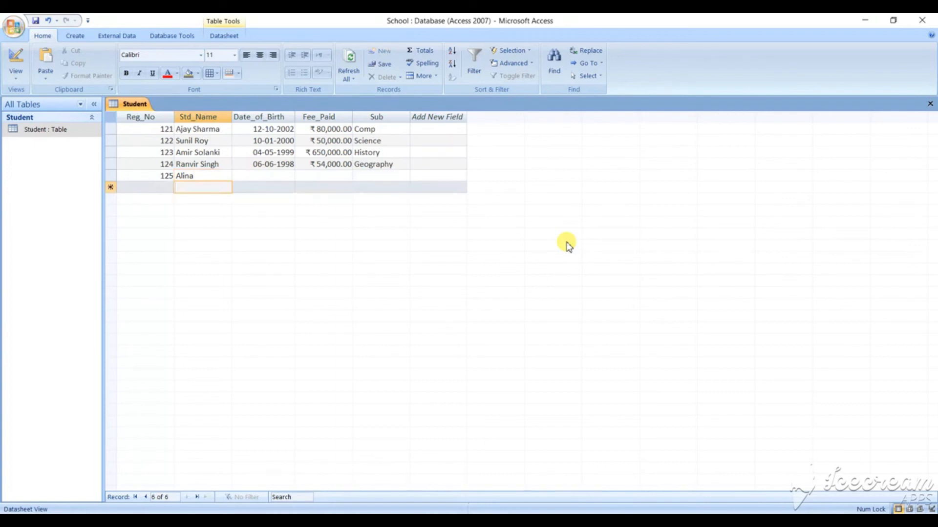
pyautogui.write('Kapoor')
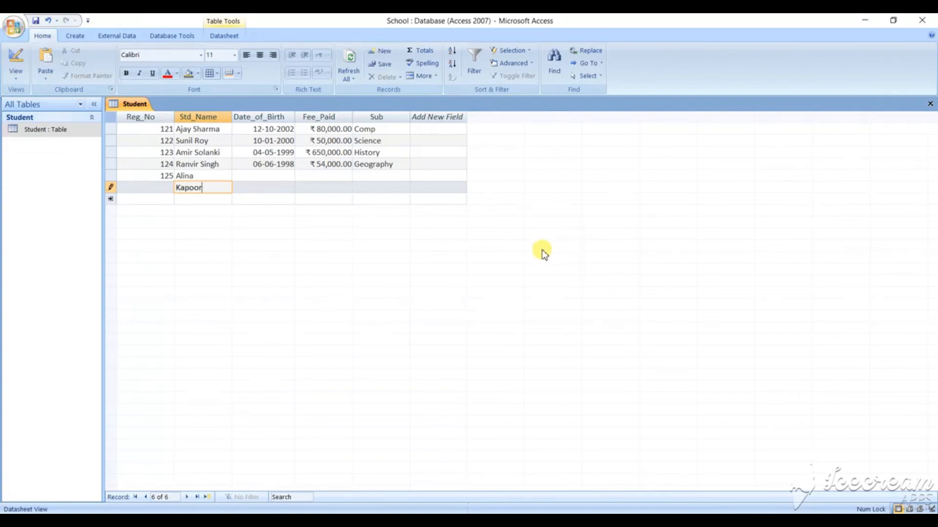
pyautogui.press('BackSpace')
pyautogui.press('BackSpace')
pyautogui.press('BackSpace')
pyautogui.press('BackSpace')
pyautogui.press('BackSpace')
pyautogui.press('BackSpace')
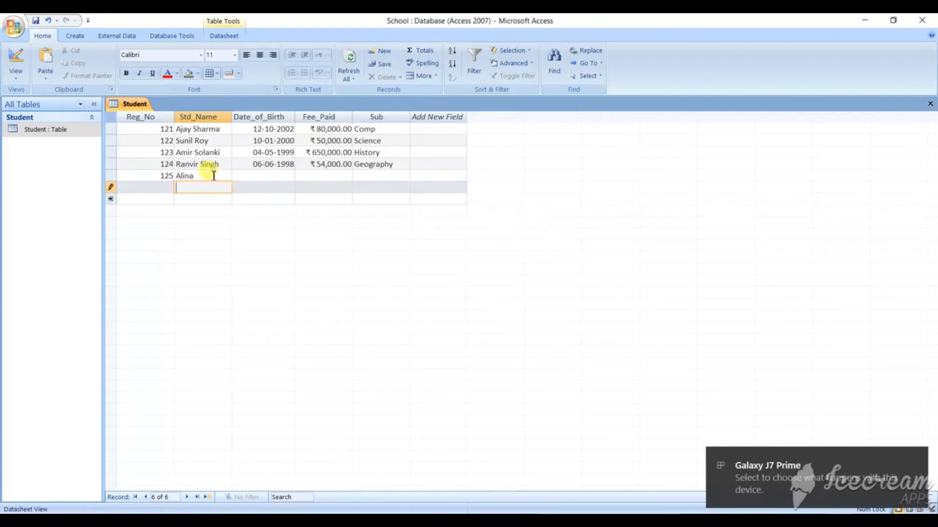
pyautogui.click(248, 211)
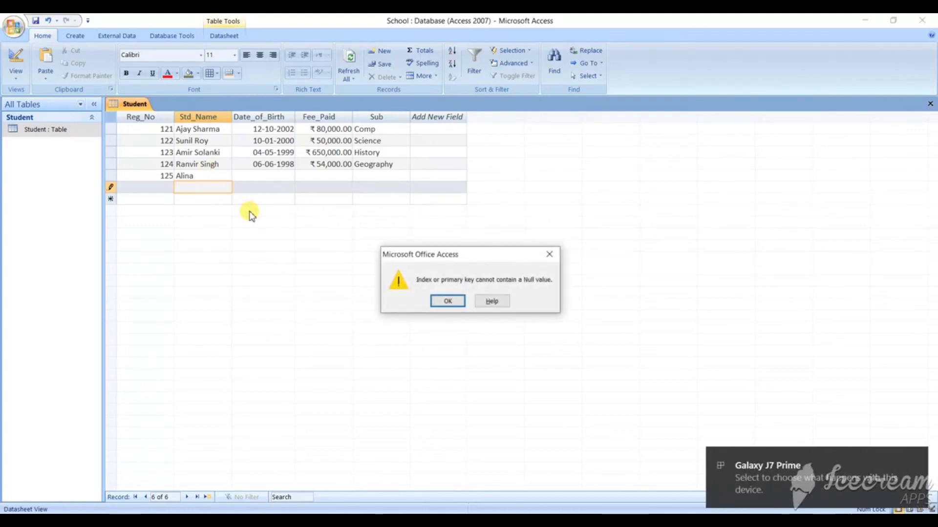
pyautogui.click(442, 298)
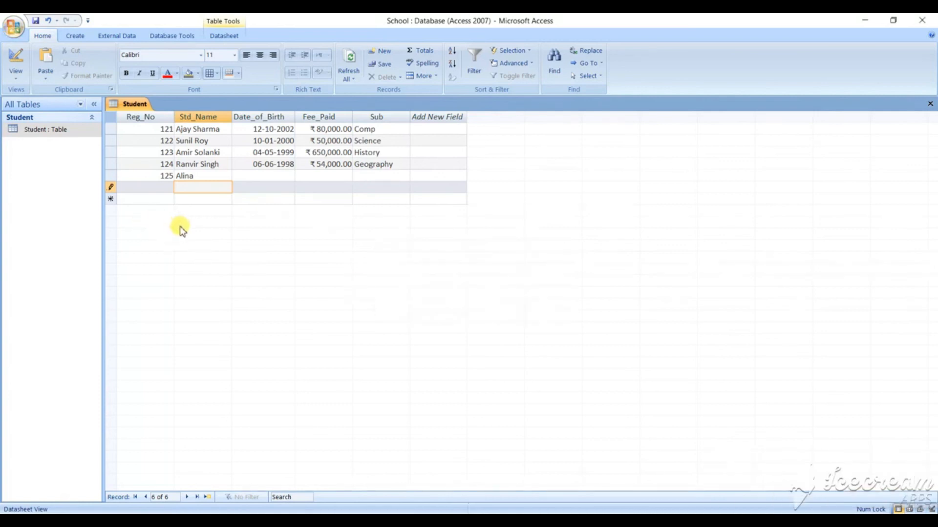
# - Enter the next consecutive registration number in the sixth record and add the surname to the fifth student's name
pyautogui.hotkey('shift', 'Tab')
pyautogui.write('126')
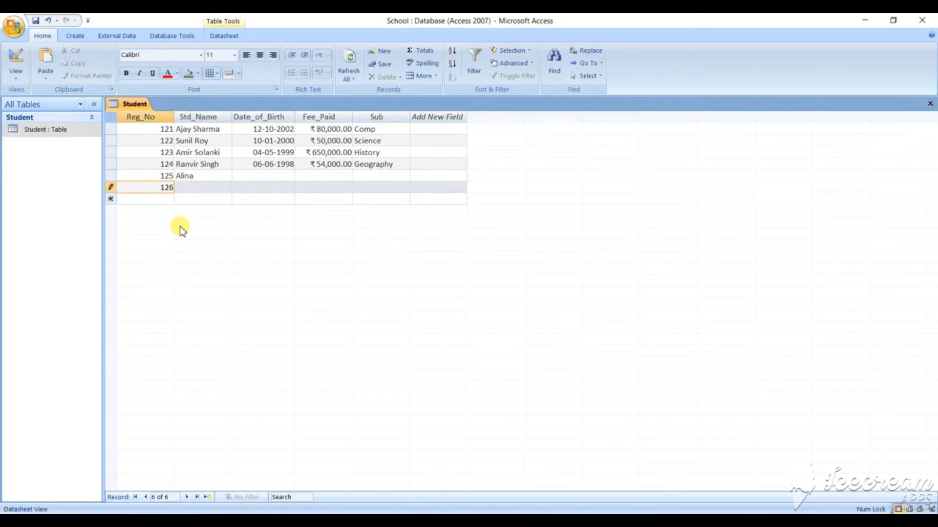
pyautogui.press('Tab')
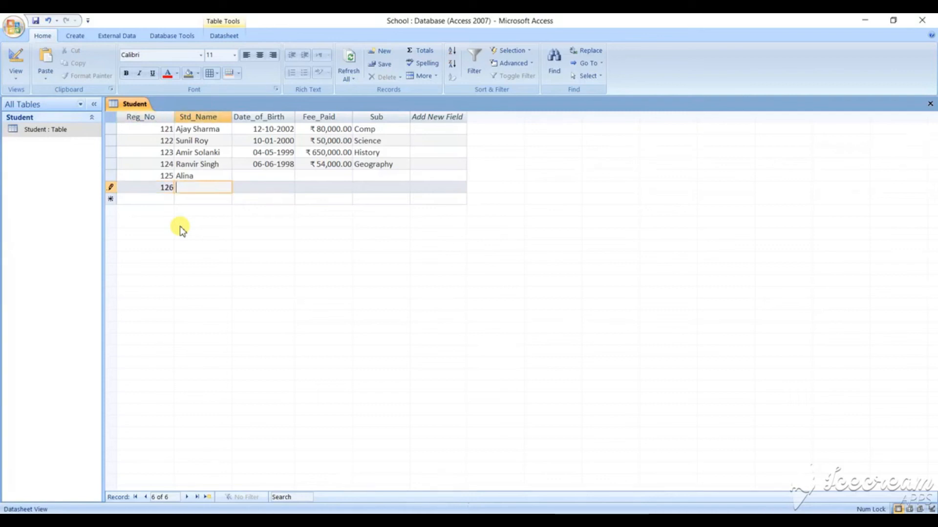
pyautogui.click(187, 176)
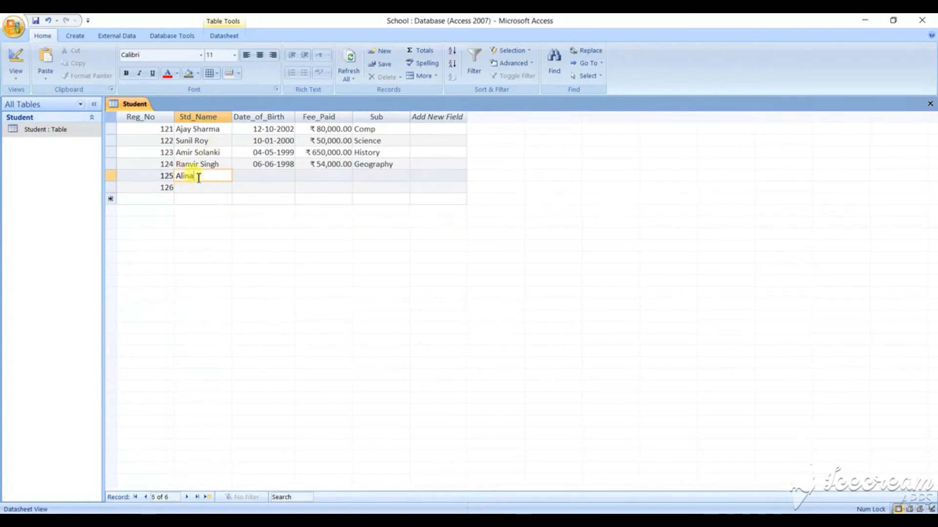
pyautogui.write('Kapoor')
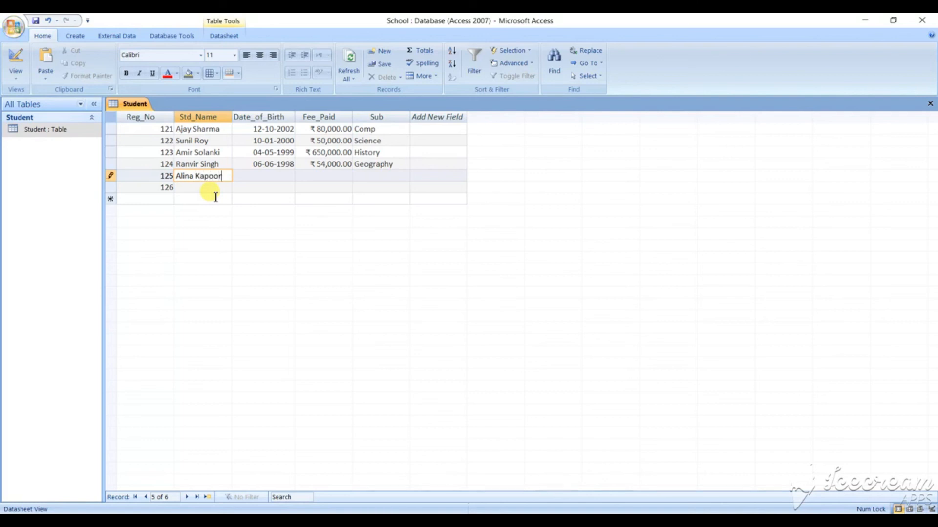
# - Complete the fifth record with the student's date of birth, 48000 as Fee_Paid and English as Sub
pyautogui.press('Tab')
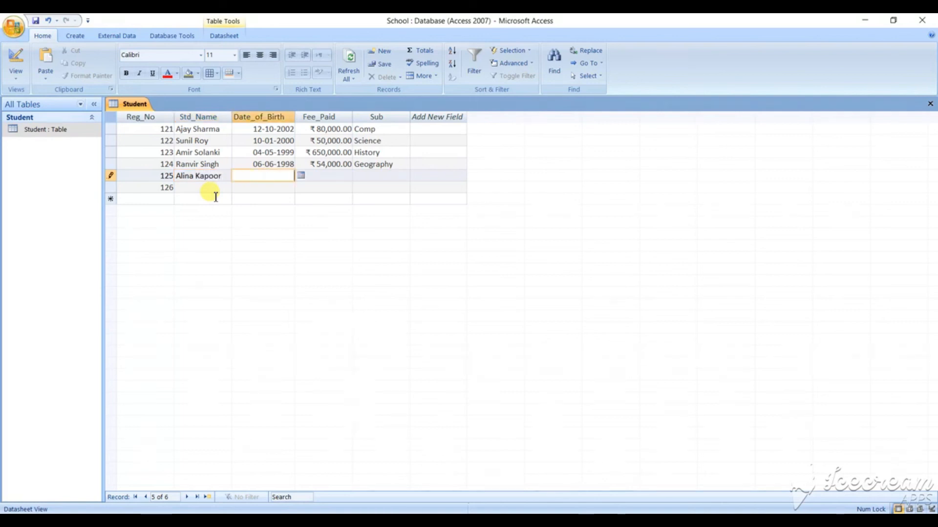
pyautogui.write('06-08-1997')
pyautogui.press('Tab')
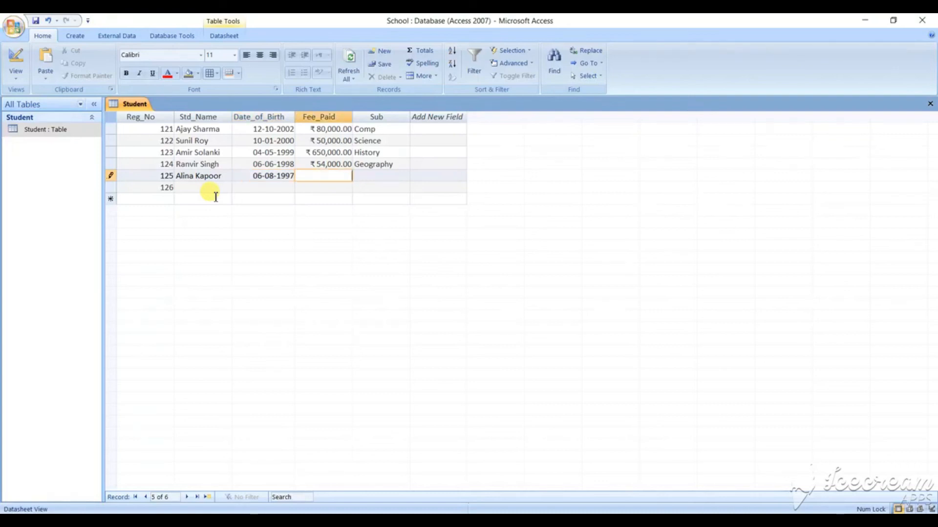
pyautogui.write('48000')
pyautogui.press('Tab')
pyautogui.write('English')
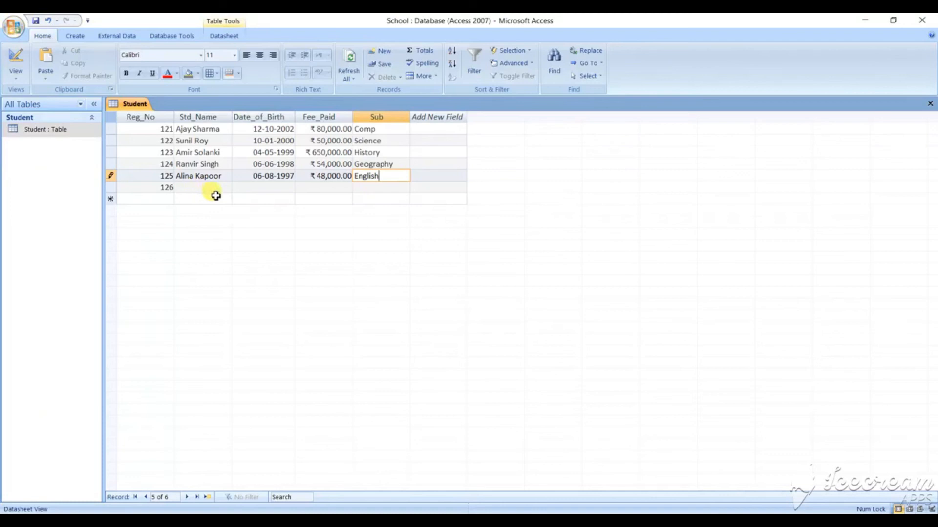
pyautogui.press('Tab')
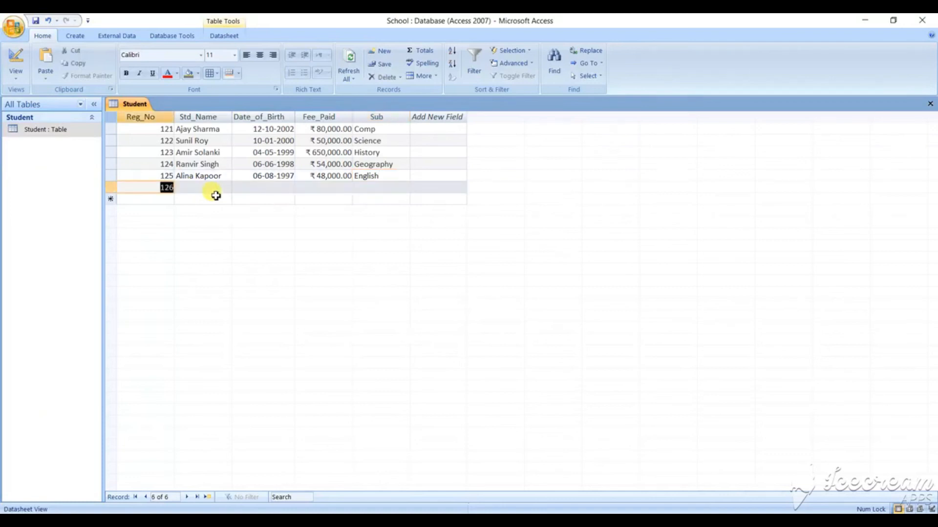
# - Enter the student's full name and date of birth in the sixth record
pyautogui.press('Tab')
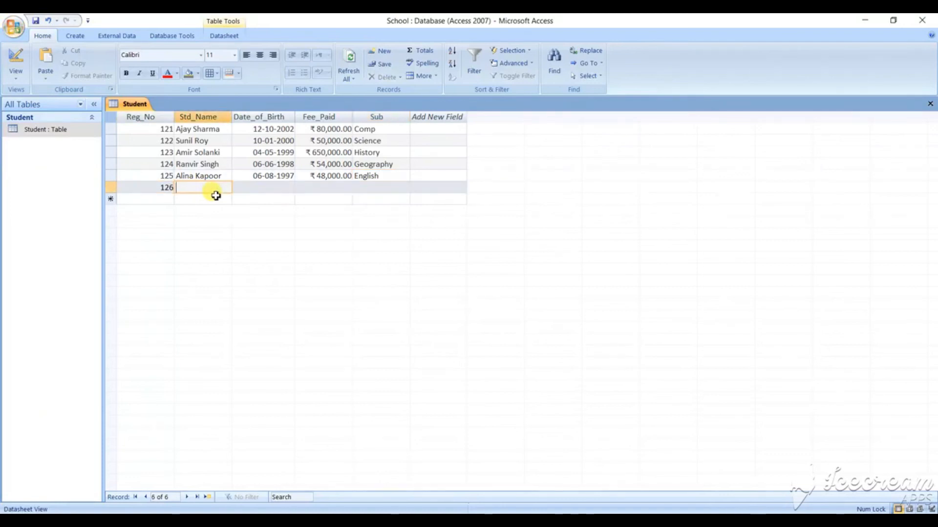
pyautogui.write('Soha Singh')
pyautogui.press('Tab')
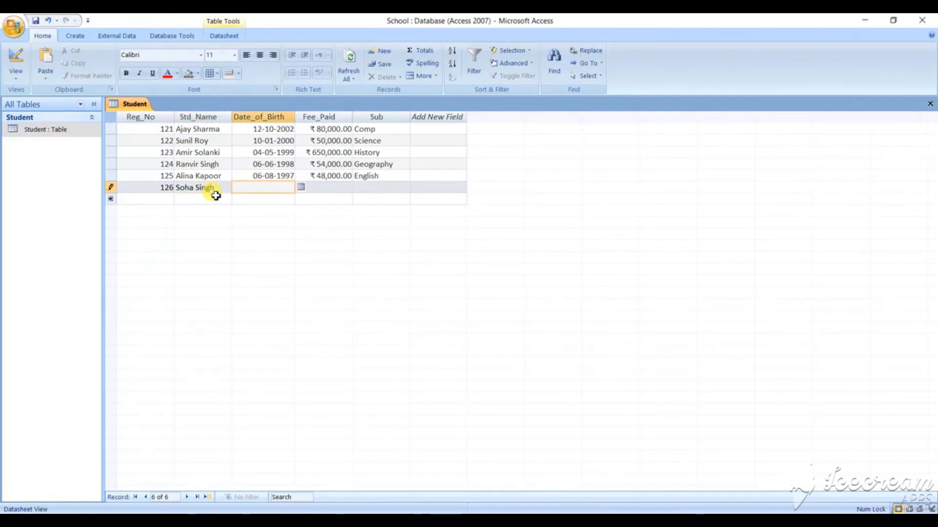
pyautogui.write('12-04-20')
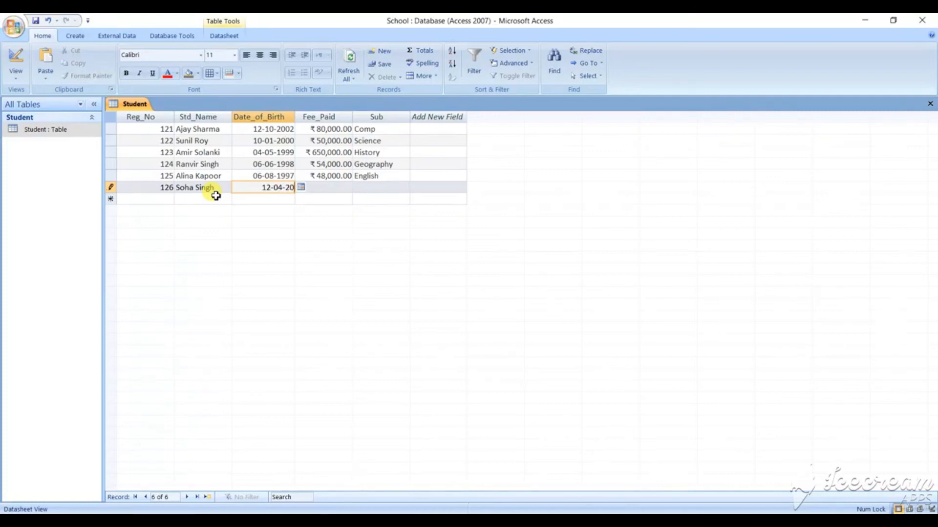
pyautogui.write('0')
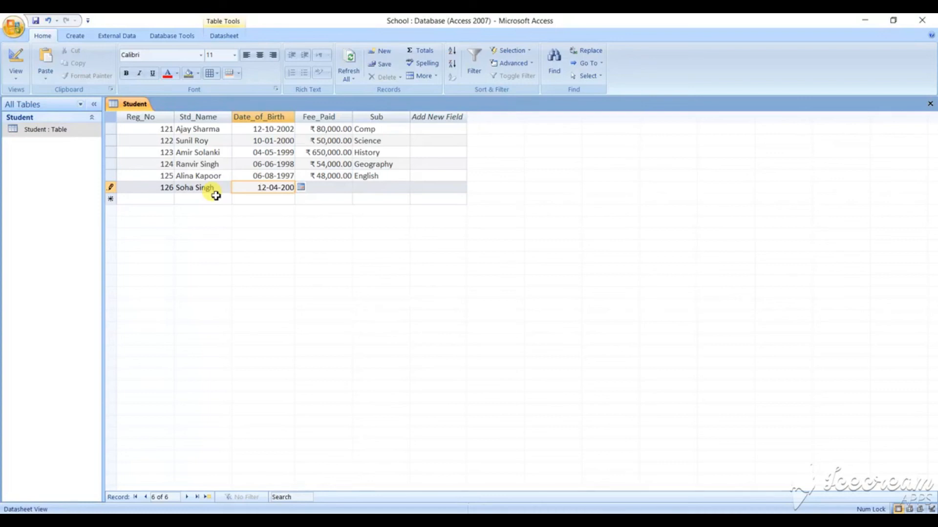
pyautogui.write('8')
pyautogui.press('Tab')
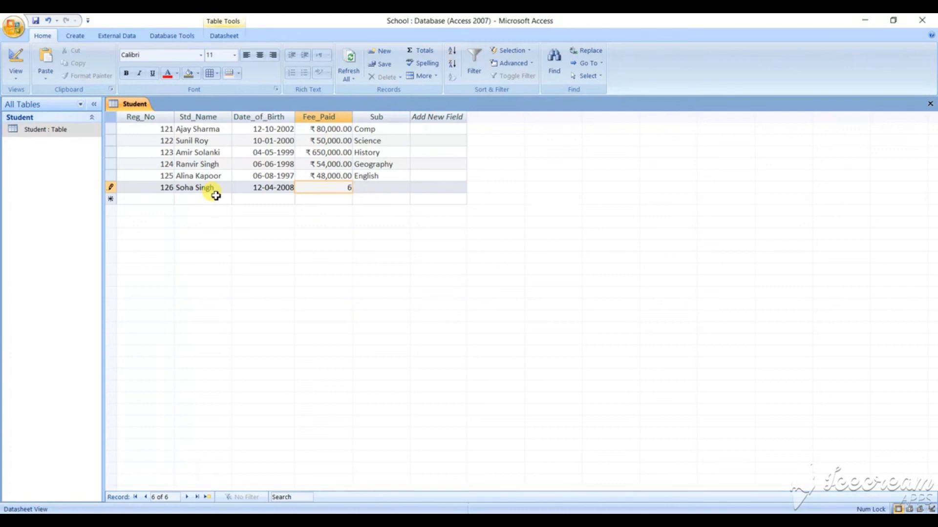
# - Complete the sixth record with 680000 as Fee_Paid and MBBS as Sub, and save the table
pyautogui.write('680000')
pyautogui.press('Tab')
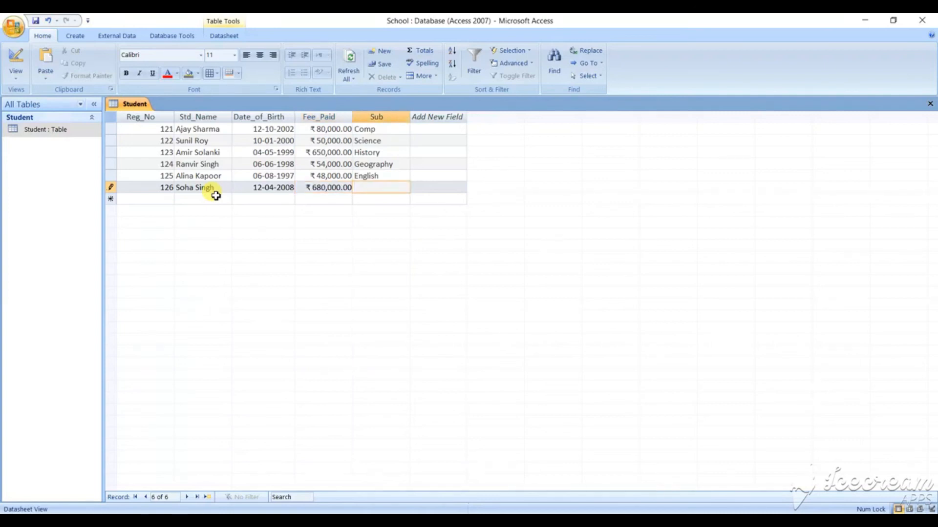
pyautogui.write('MBBS')
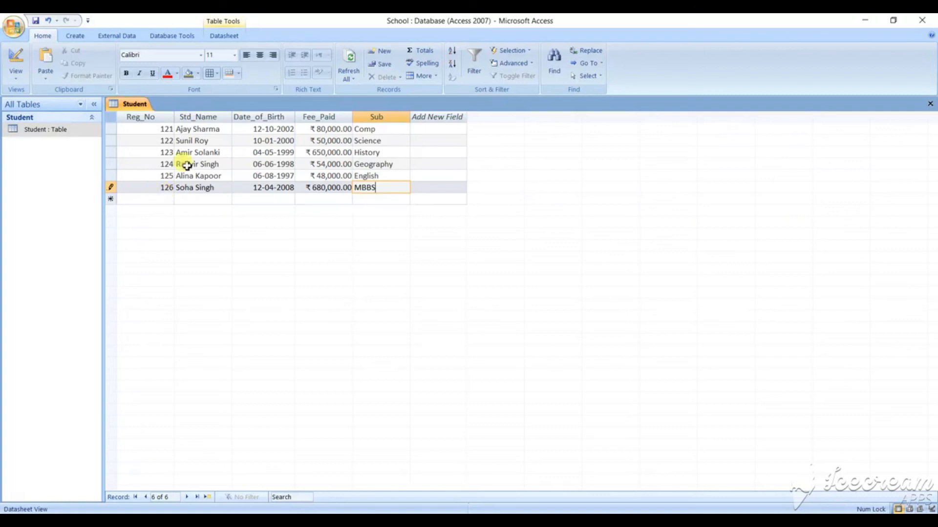
pyautogui.click(36, 22)
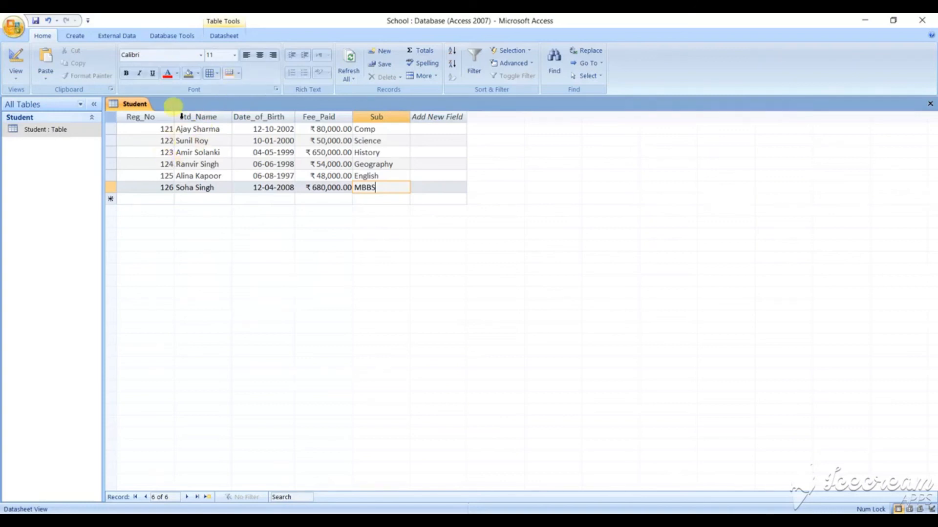
# - Delete the entire third record, the student with History as Sub, from the Student table
pyautogui.click(148, 149)
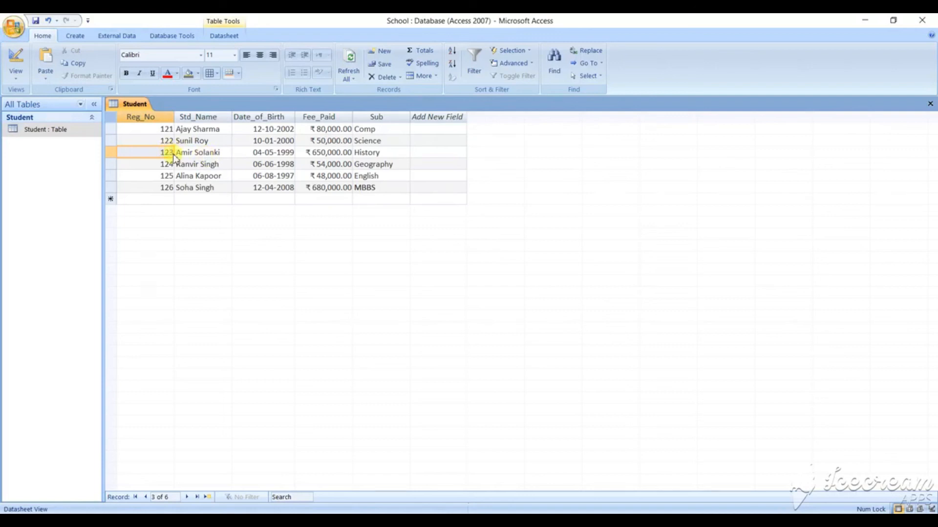
pyautogui.click(108, 152)
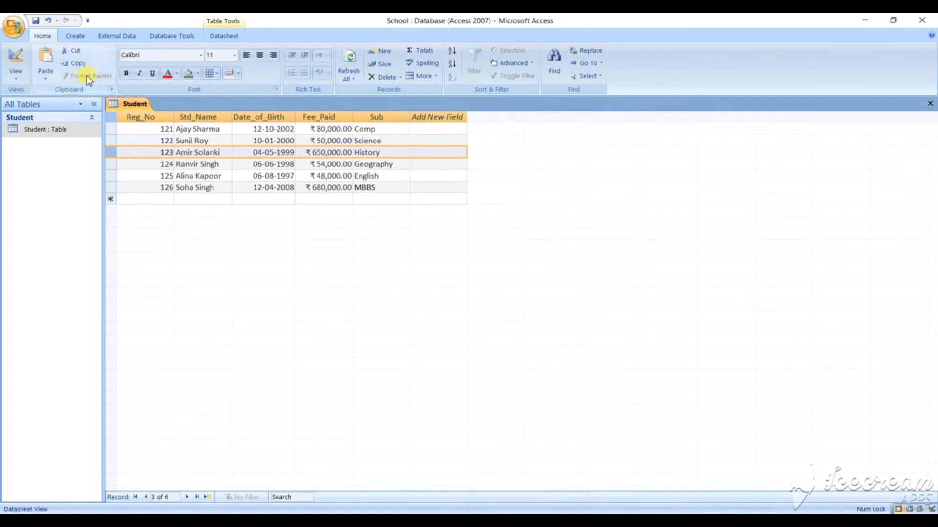
pyautogui.click(391, 79)
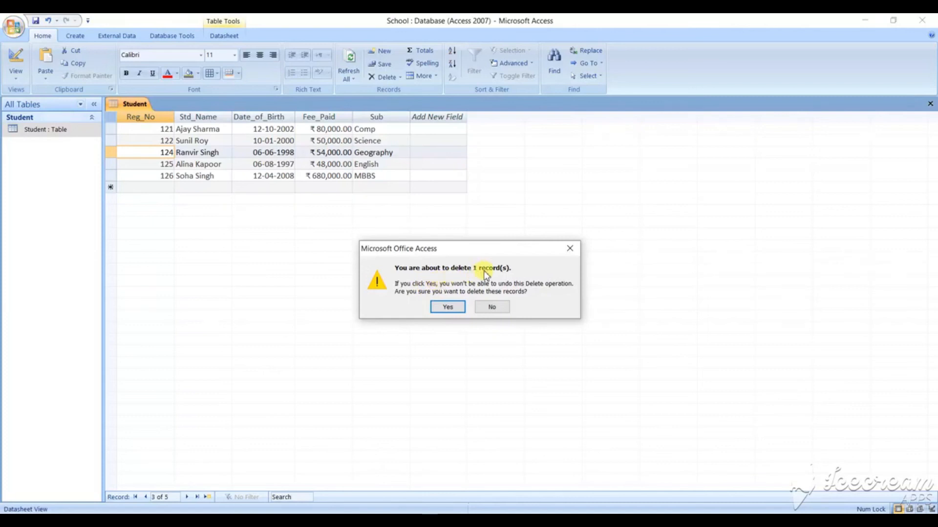
pyautogui.click(445, 308)
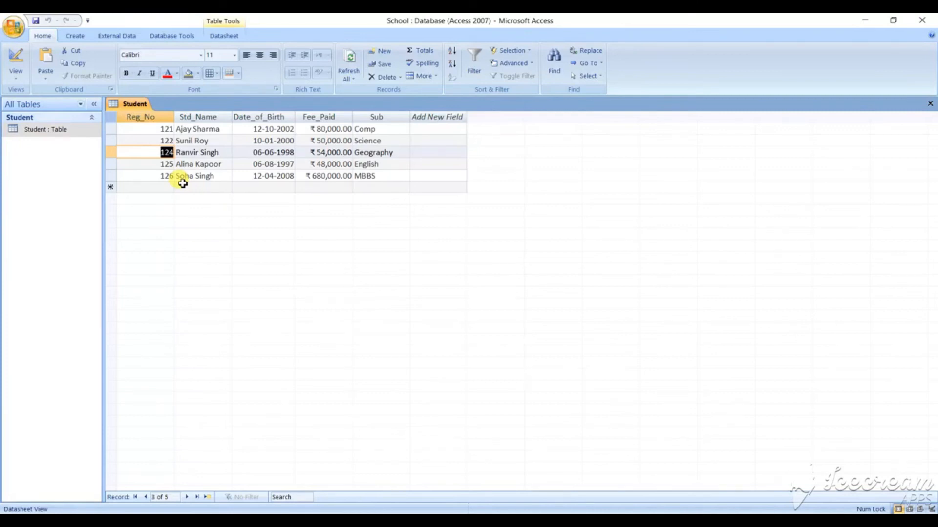
# - Sort the Student table's records in ascending order by the Std_Name column
pyautogui.click(210, 128)
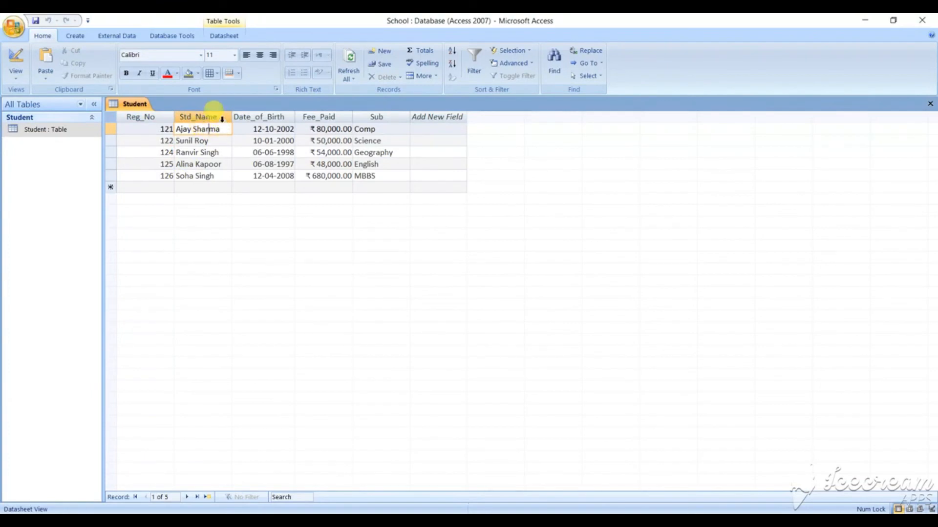
pyautogui.click(222, 120)
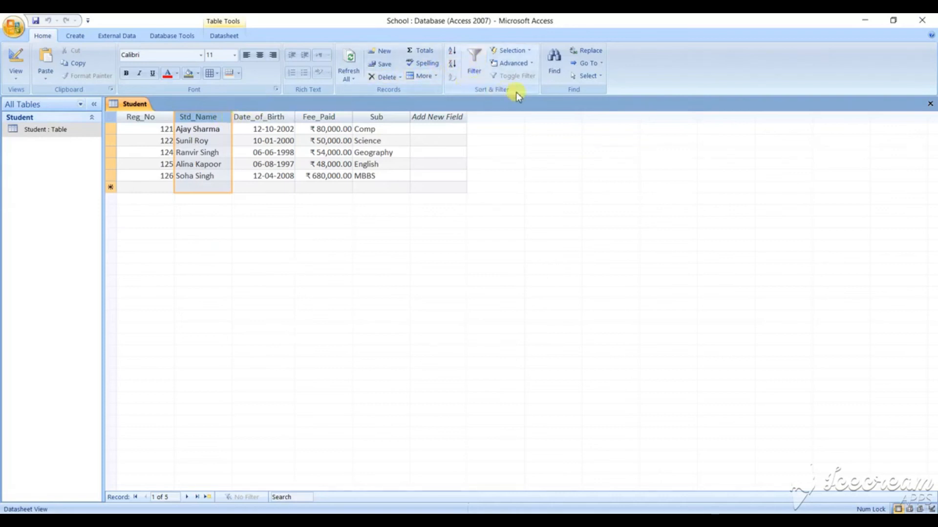
pyautogui.click(454, 51)
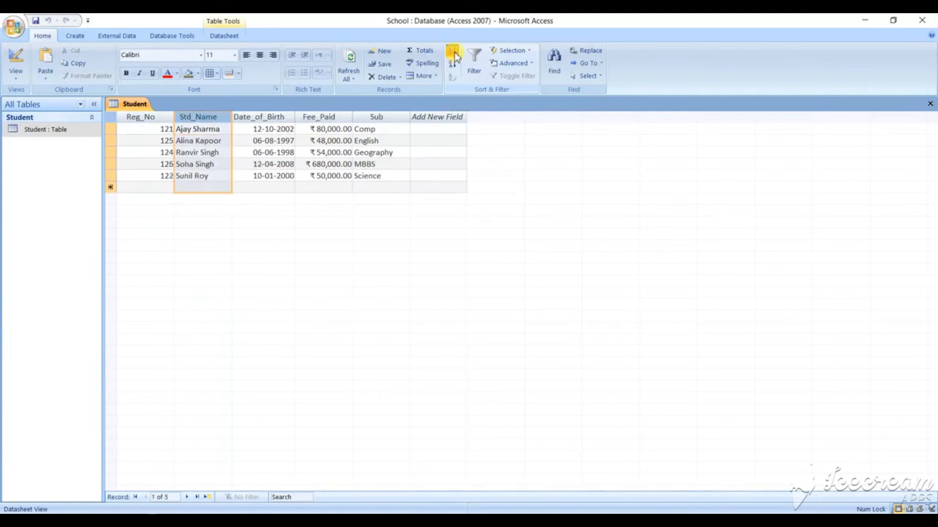